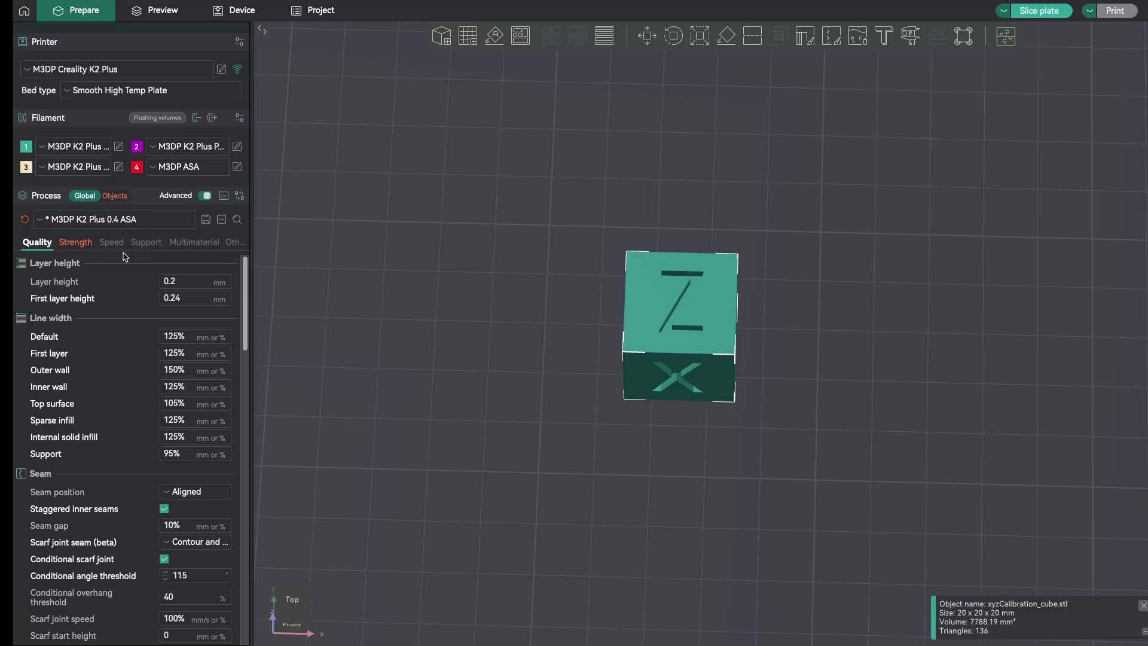
Scroll the Quality settings down to the Ironing section, still showing No ironing.
drag(250, 280, 246, 435)
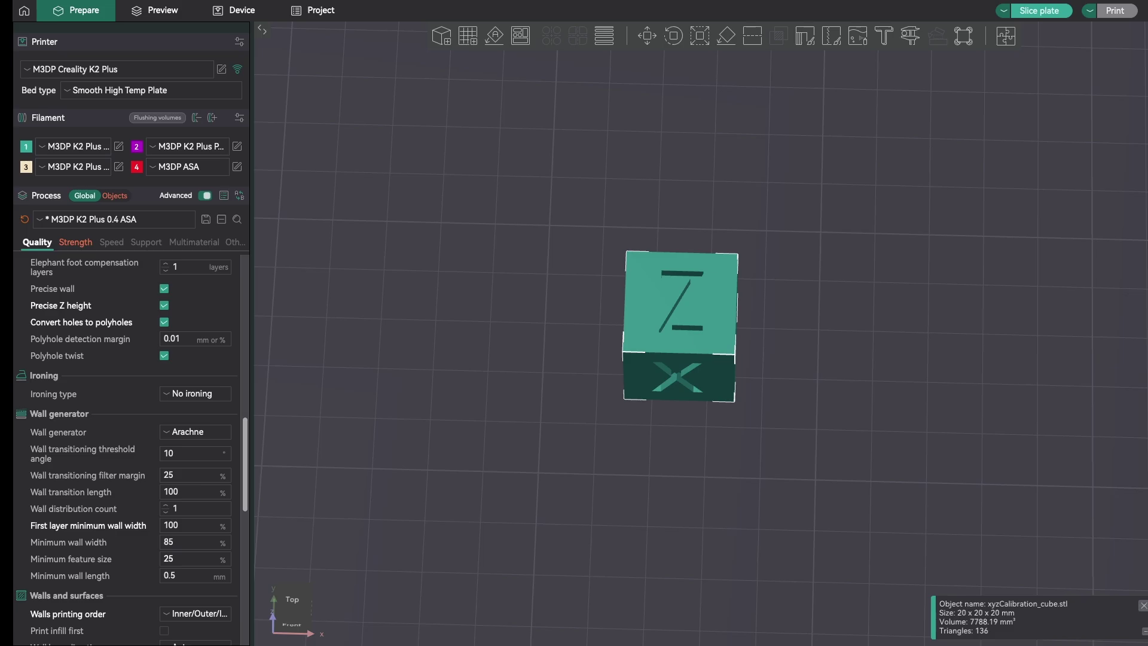
Set Ironing type to All top surfaces and slice the plate to preview the toolpaths.
click(169, 396)
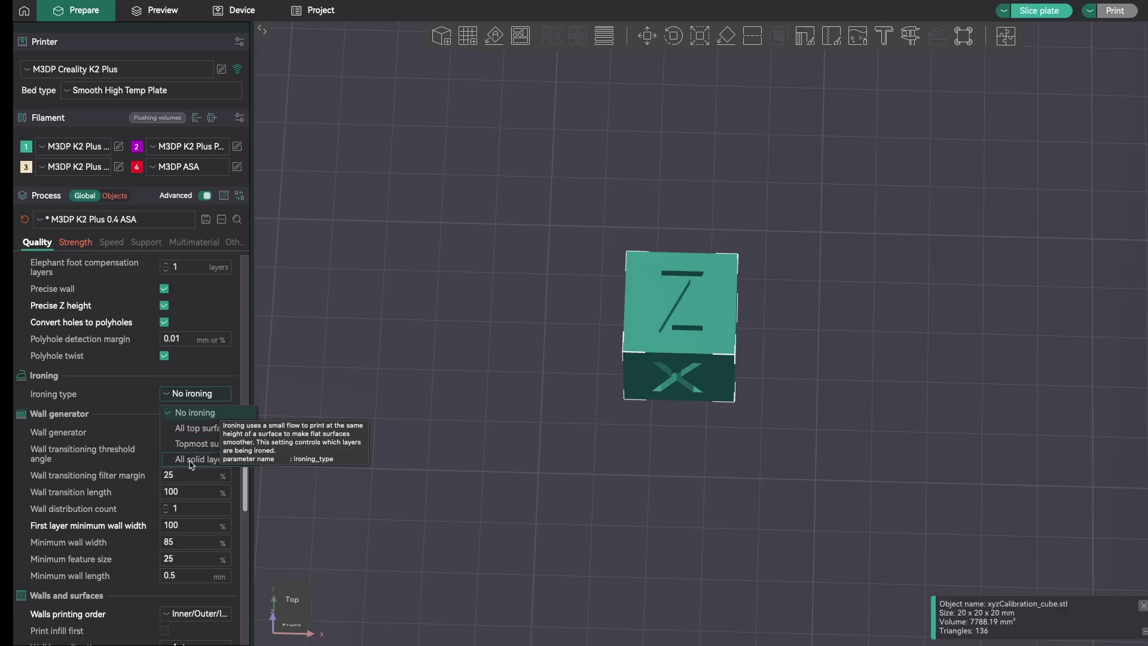
click(192, 428)
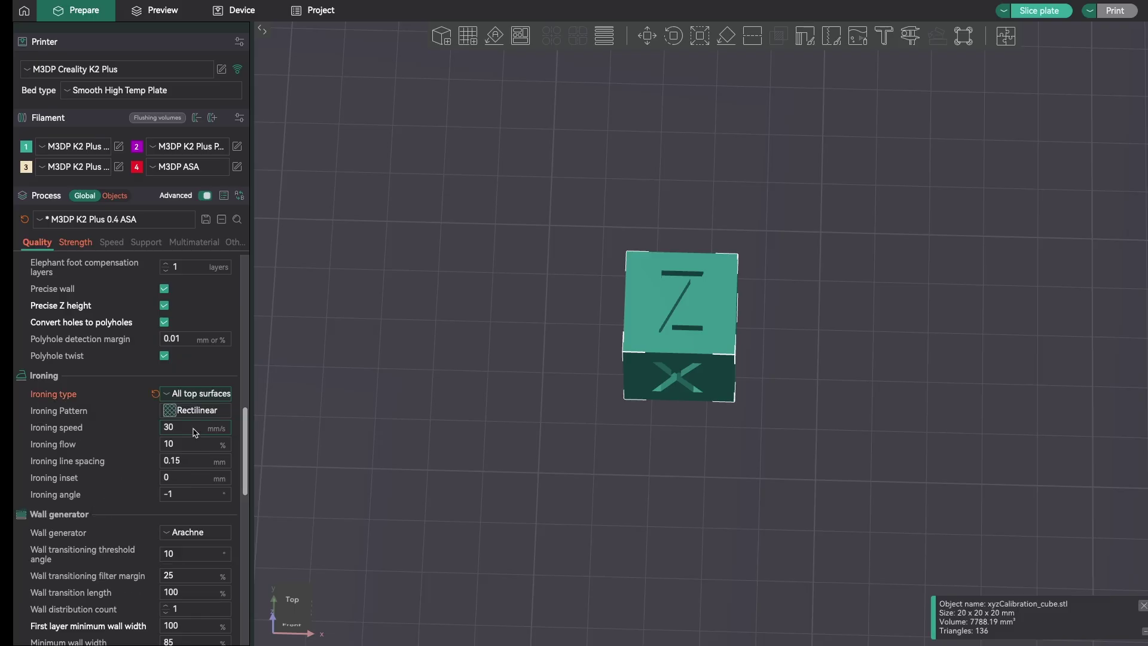
scroll(681, 362, up, 3)
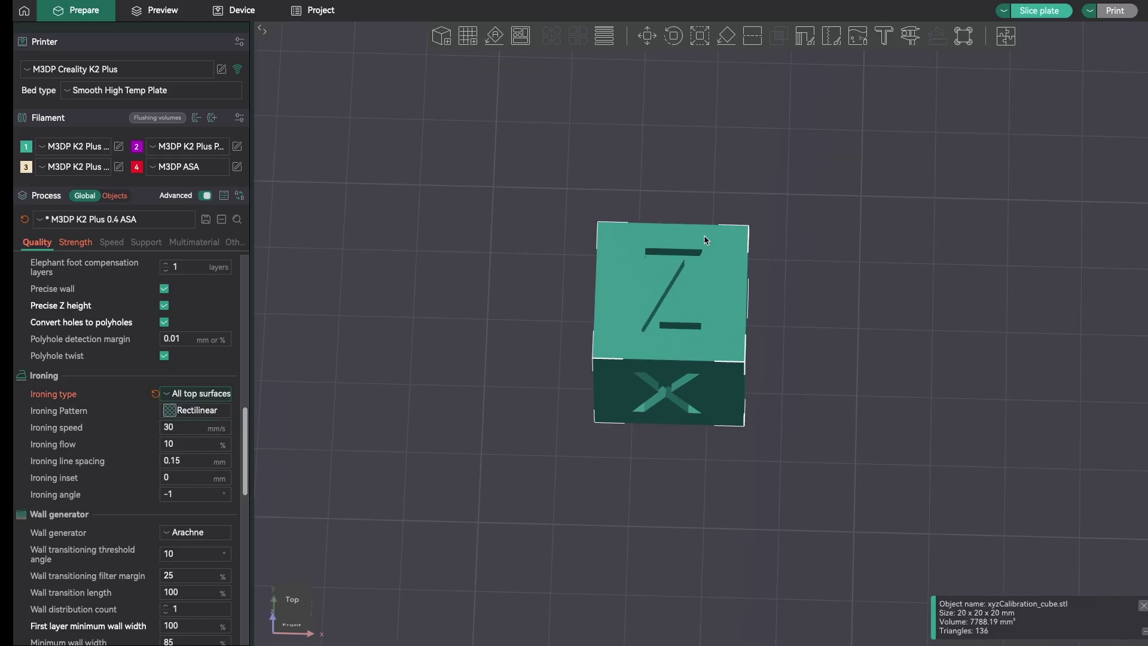
scroll(705, 299, up, 3)
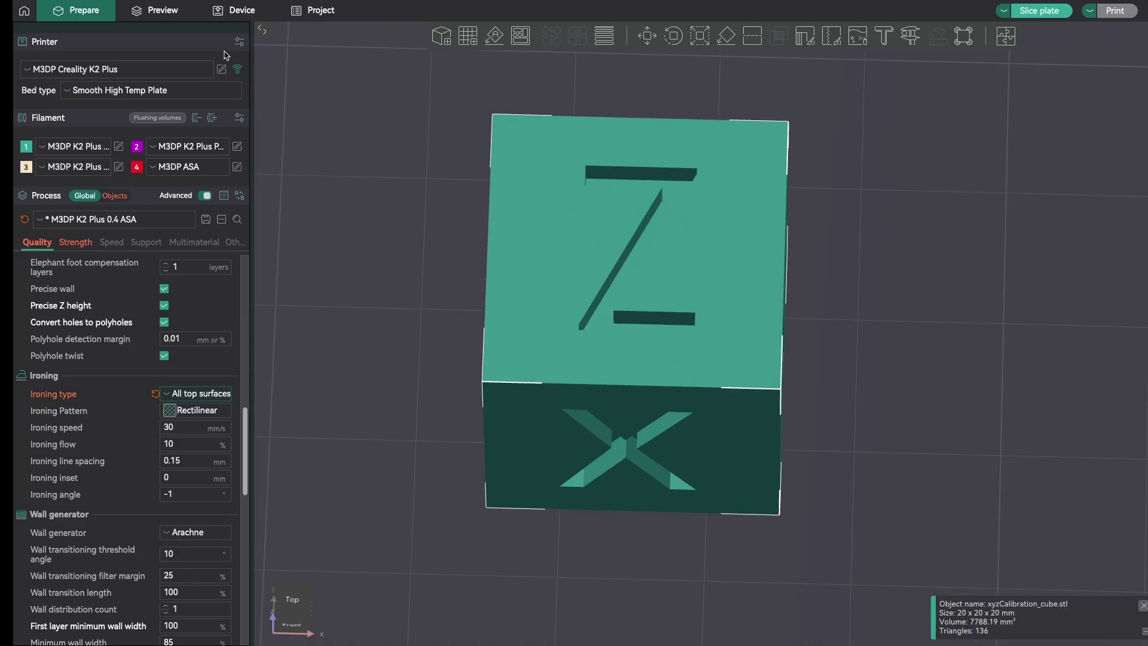
click(1048, 10)
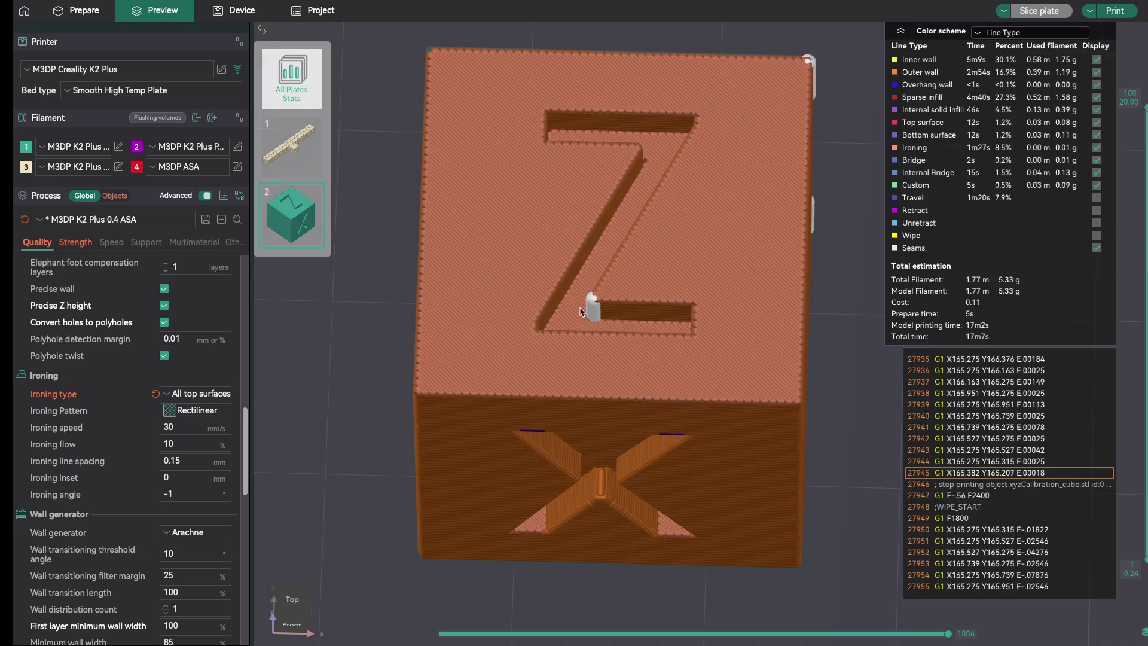
Change Ironing type to Topmost surface only and re-slice the cube.
click(165, 396)
click(194, 444)
click(1031, 11)
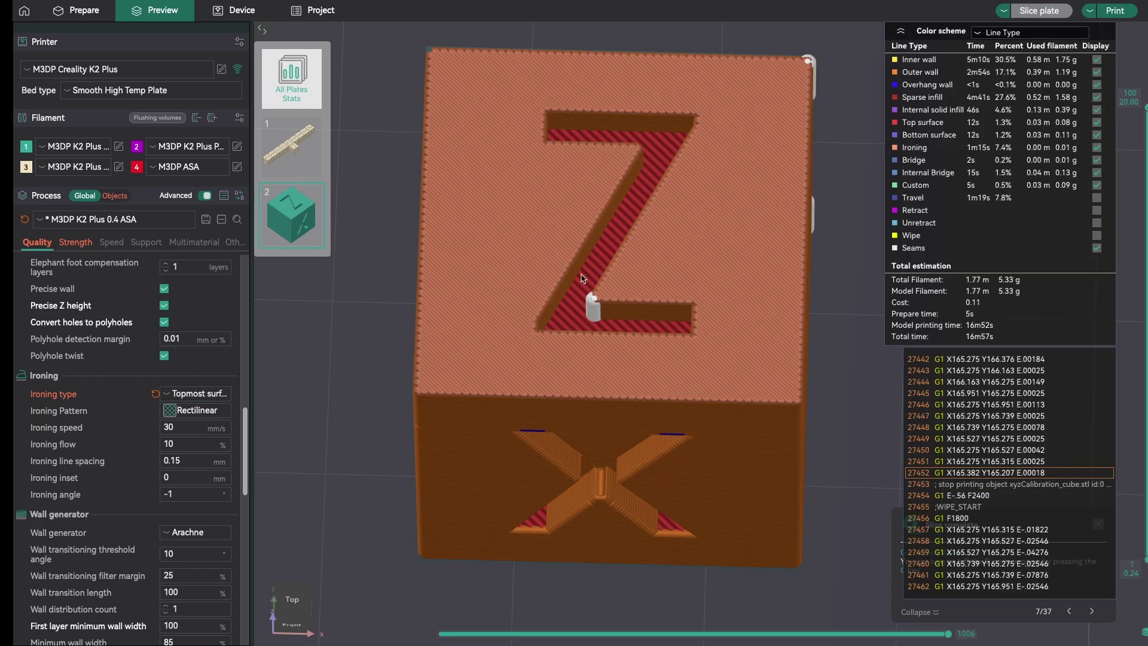
Zoom and orbit the preview to inspect the un-ironed recessed X and Z floors.
scroll(657, 286, up, 2)
scroll(663, 302, down, 4)
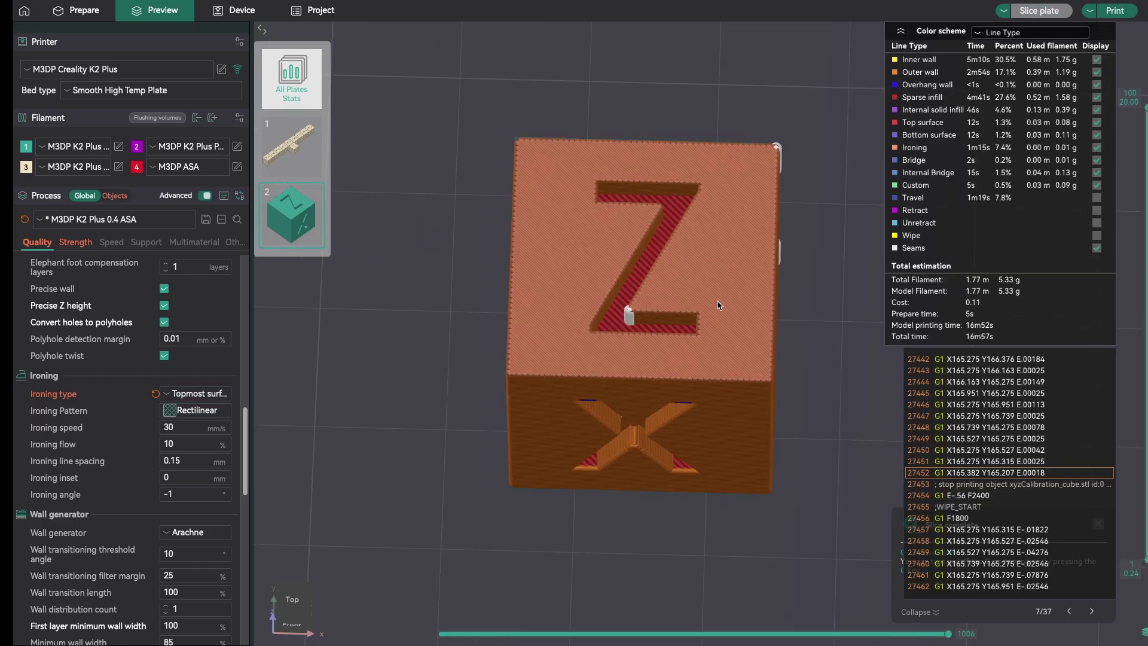
scroll(725, 273, up, 4)
scroll(671, 342, down, 3)
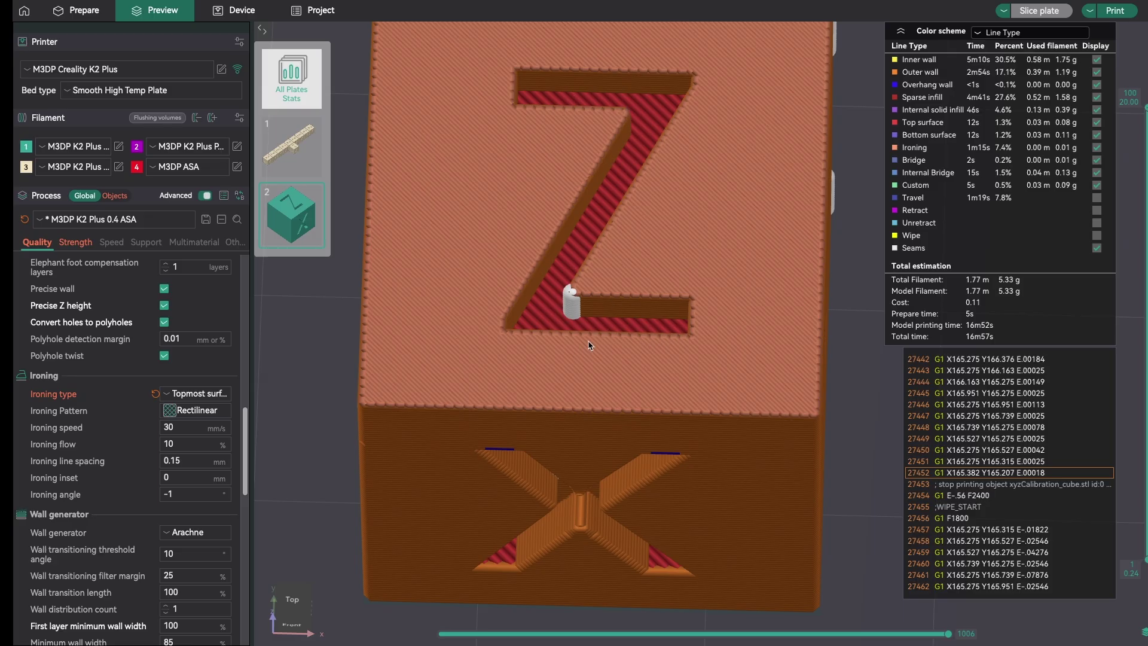
drag(560, 387, 517, 446)
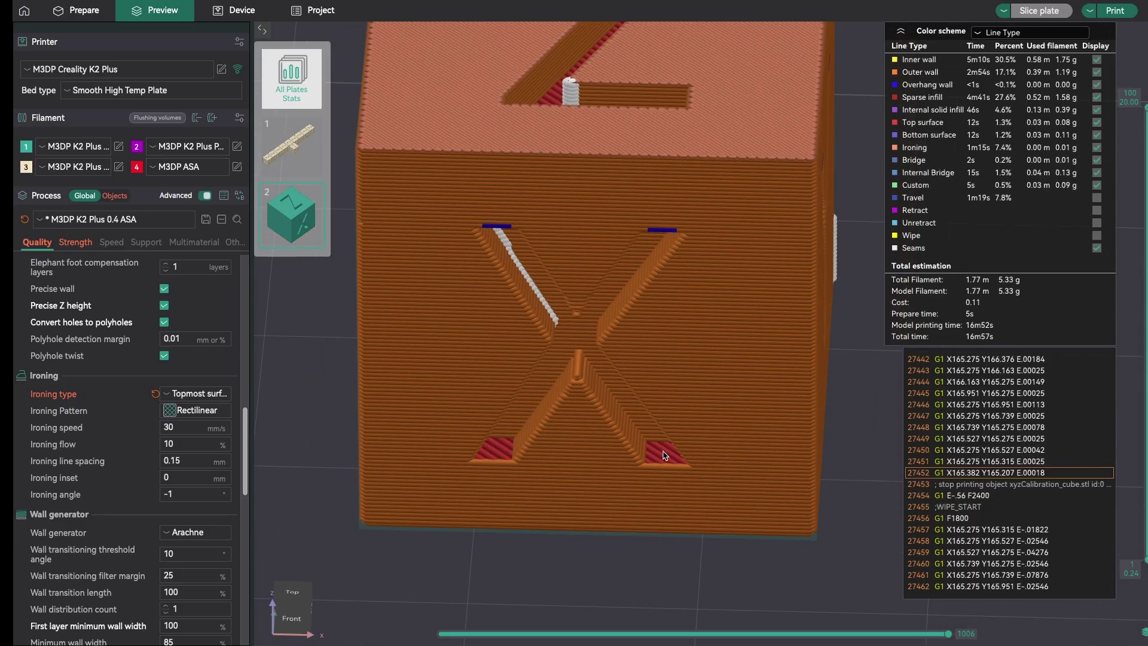
scroll(664, 456, down, 3)
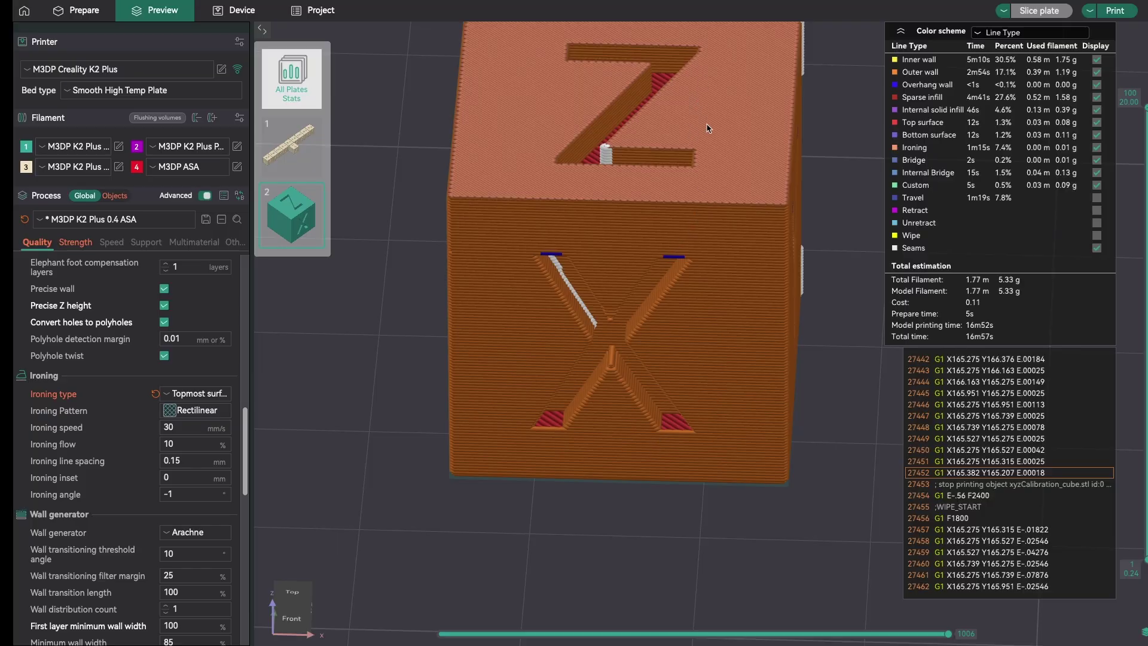
drag(664, 208, 664, 229)
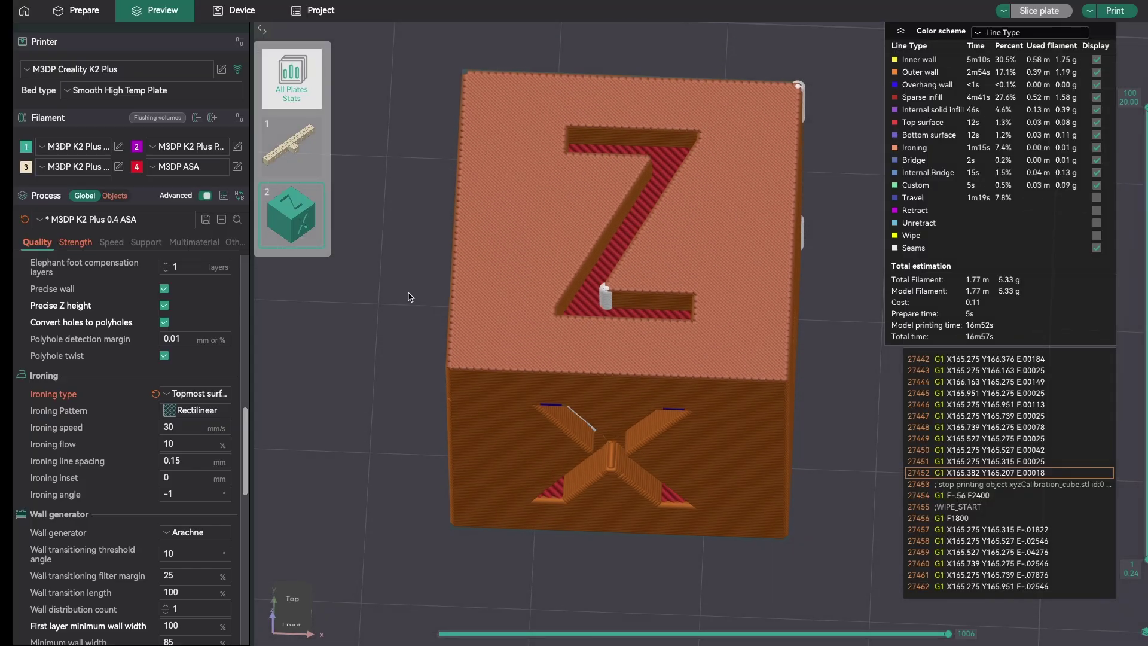
Set Ironing type to All solid layers and drag the layer slider down to lower layers.
click(206, 394)
click(205, 459)
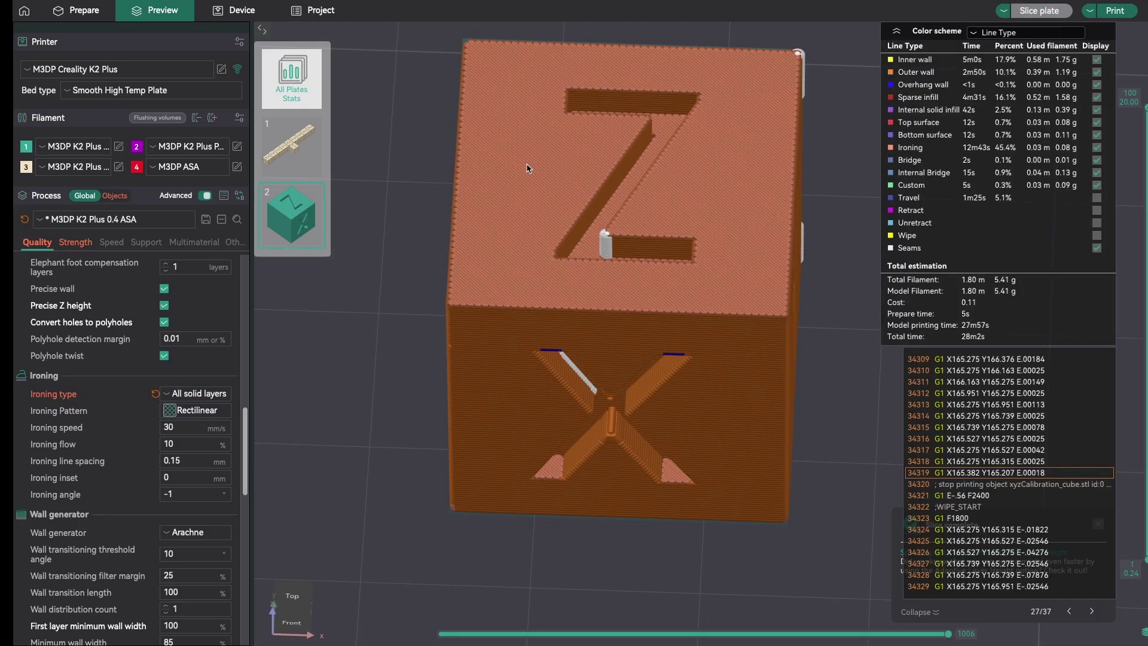
drag(1144, 113, 1133, 191)
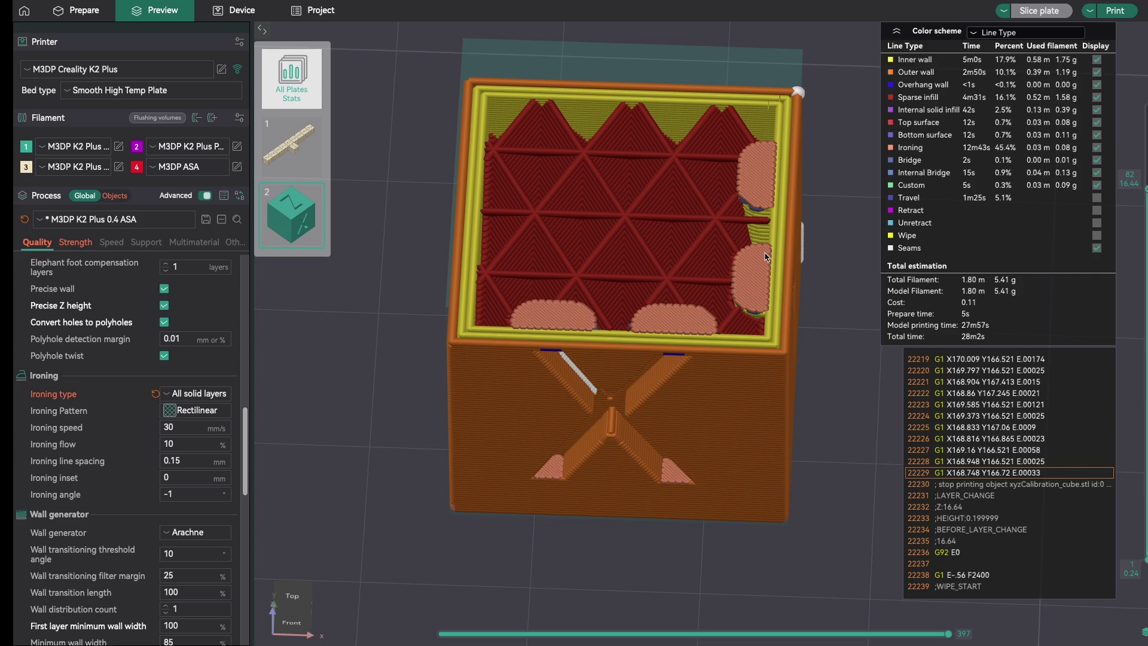
drag(1136, 197, 1139, 538)
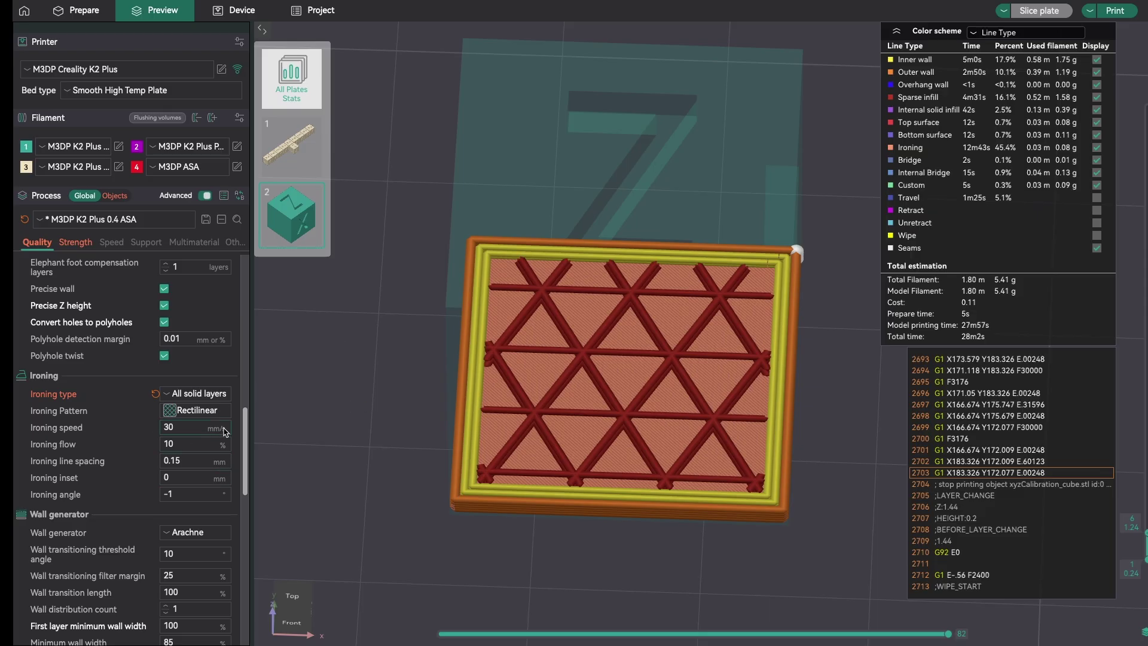
click(174, 396)
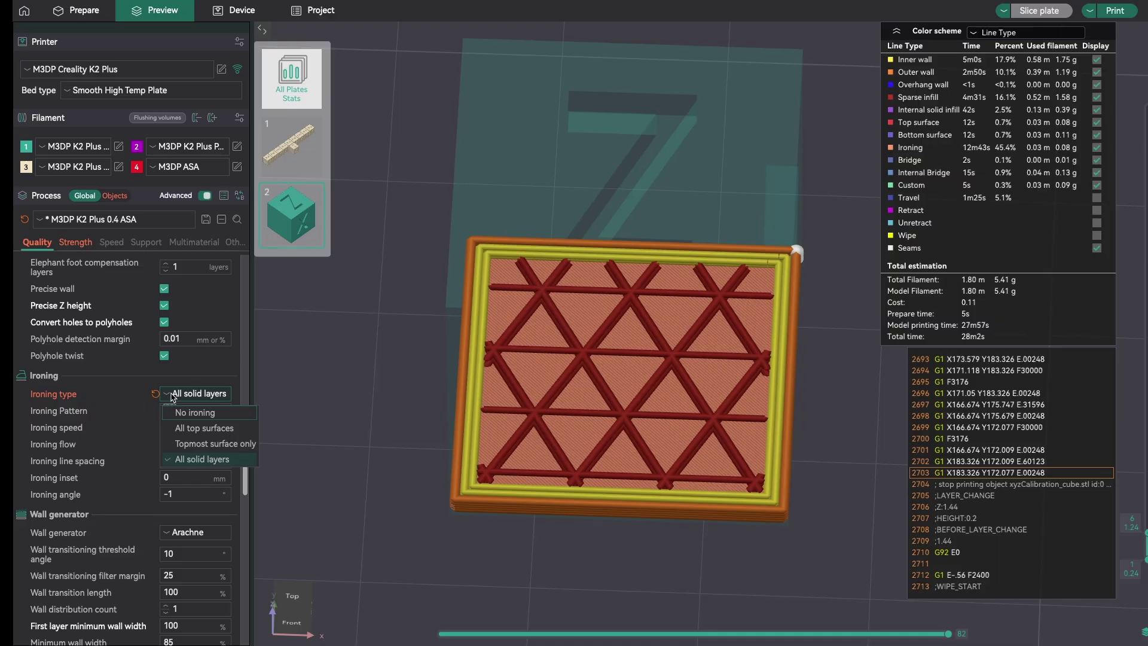
Switch Ironing type back to All top surfaces.
click(194, 429)
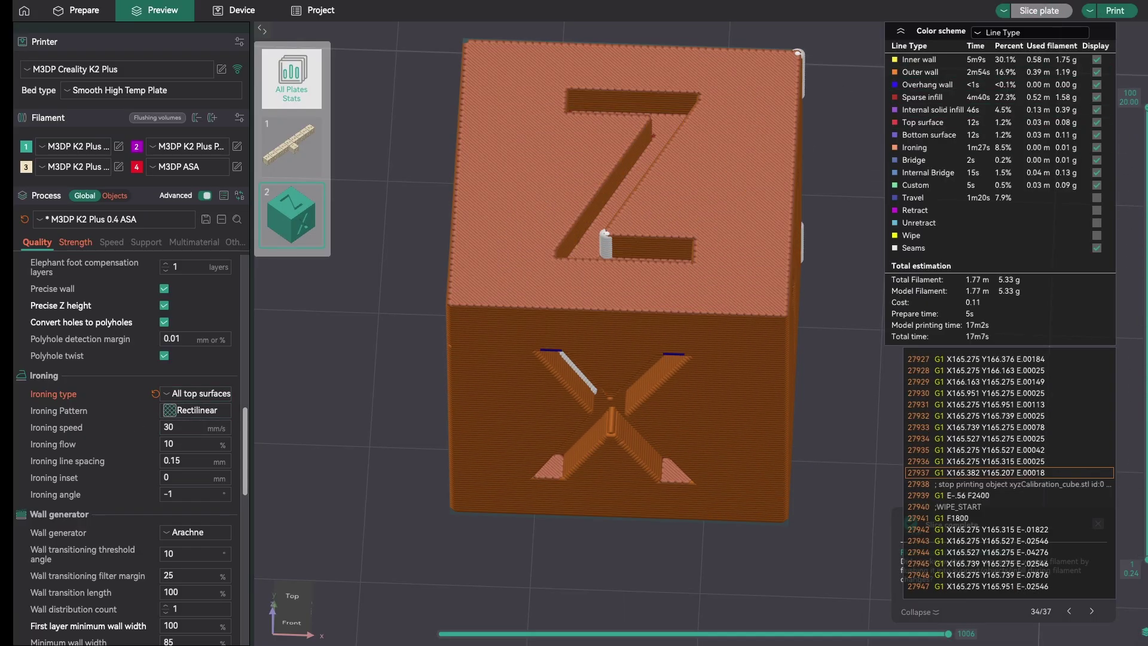
scroll(739, 353, up, 6)
scroll(738, 353, down, 3)
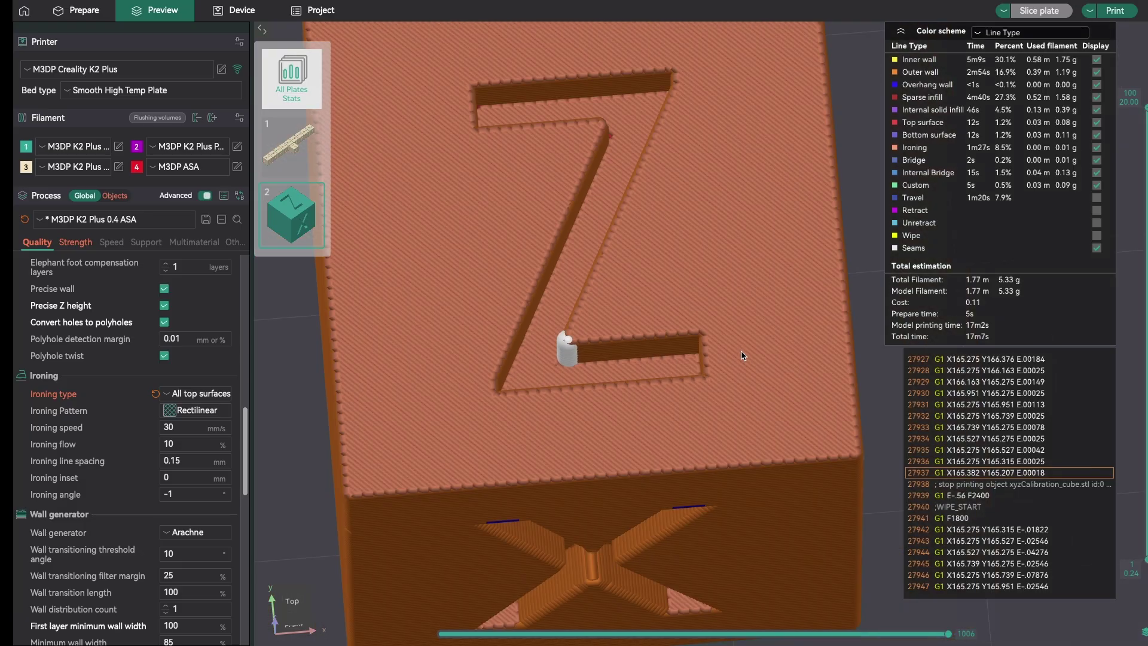
Change the Ironing pattern to Concentric and zoom the preview to inspect the top.
click(198, 412)
click(199, 433)
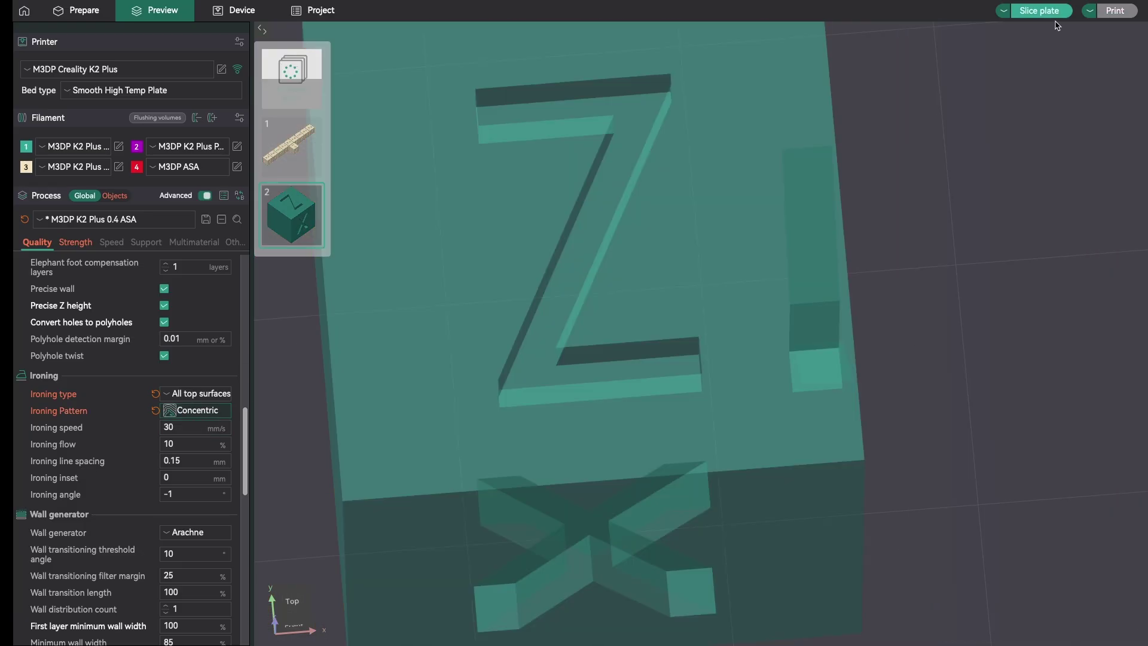
scroll(717, 345, down, 3)
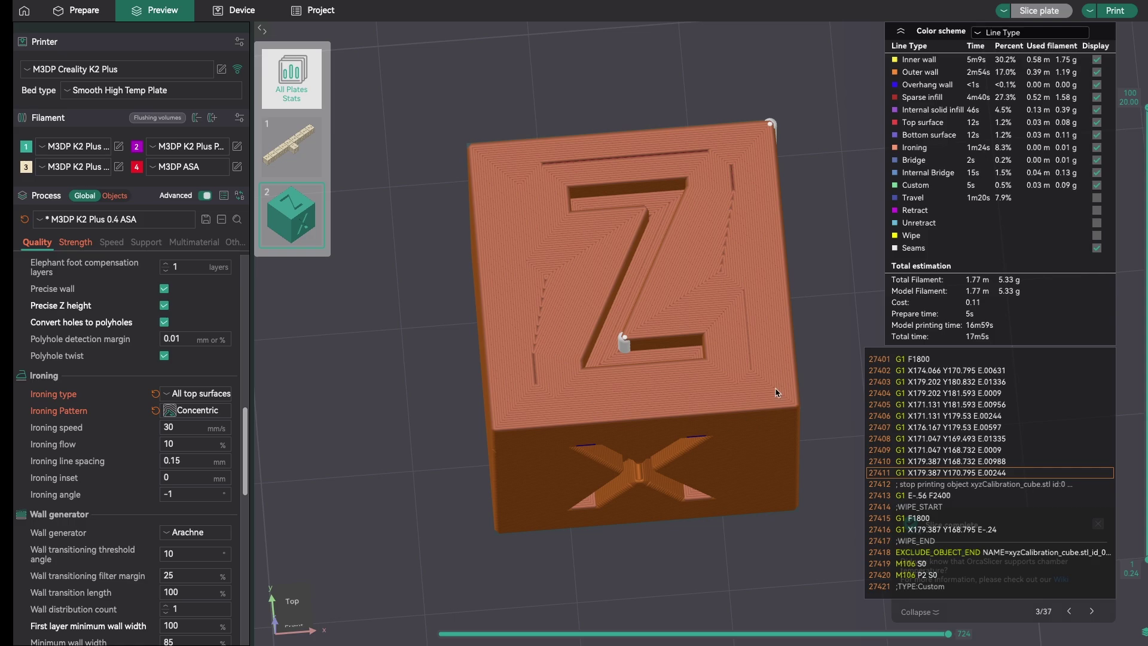
scroll(657, 335, down, 2)
scroll(677, 345, up, 5)
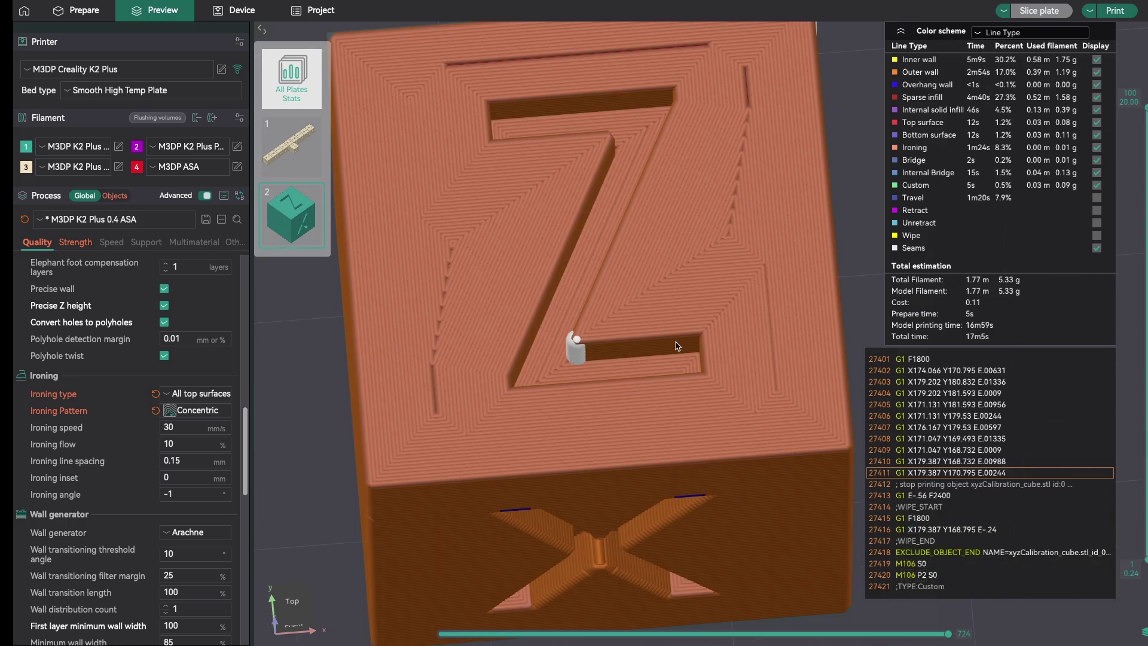
scroll(677, 346, up, 2)
scroll(682, 347, down, 6)
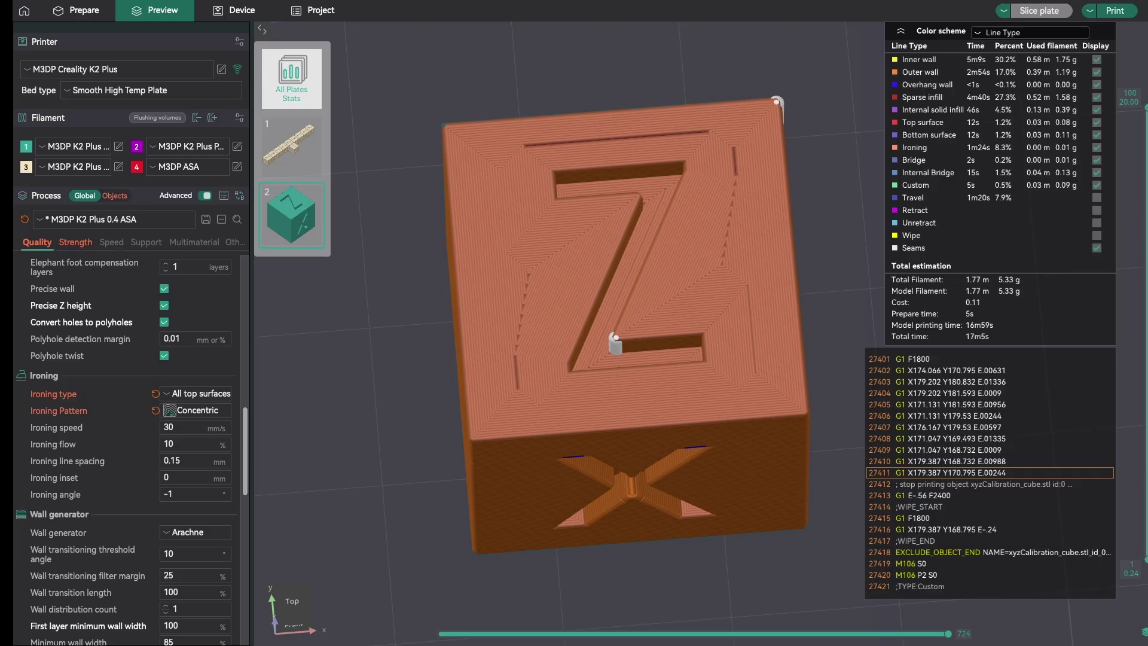
Change the Ironing inset value to 1.
click(168, 475)
double_click(168, 476)
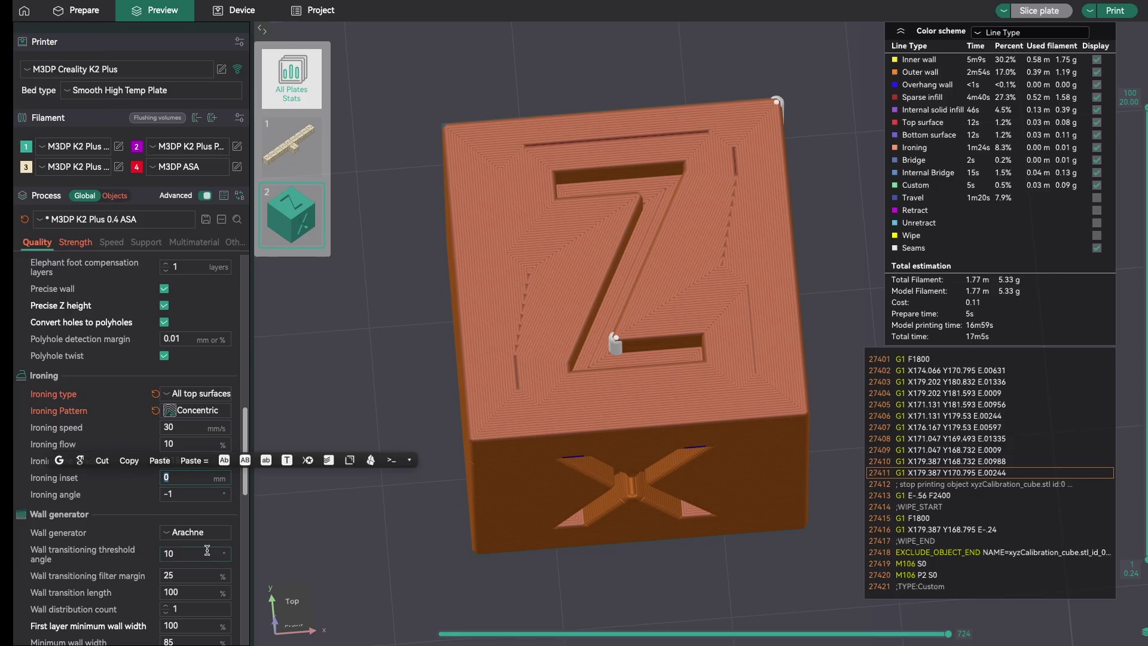
text(1)
key(Return)
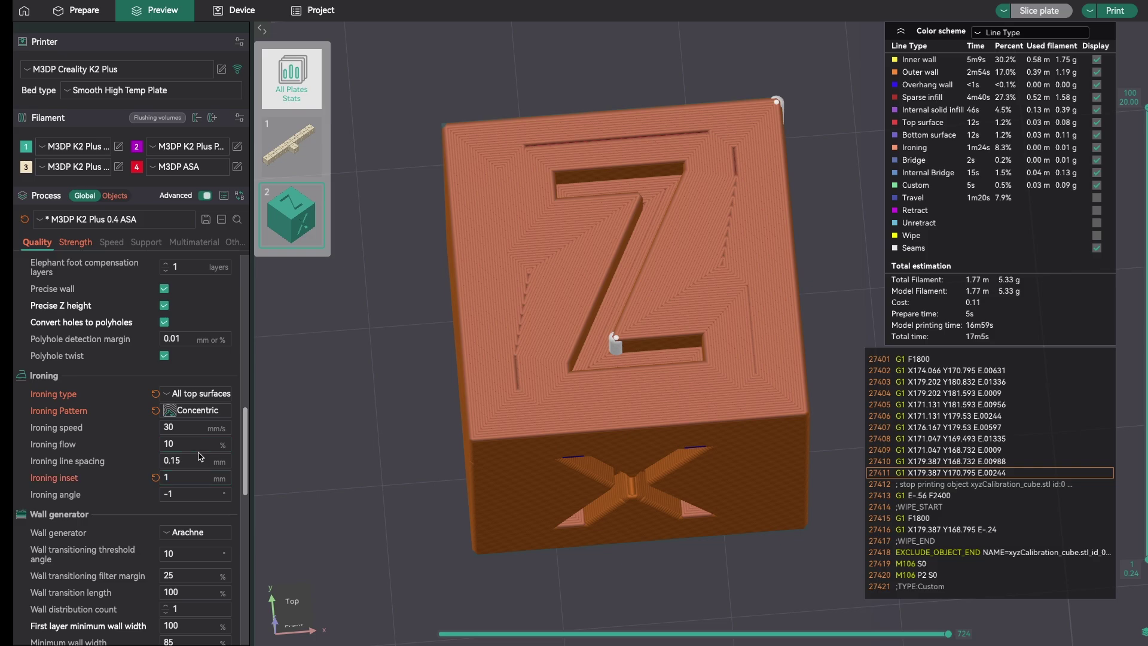
Set the Ironing pattern to Rectilinear and slice the plate.
click(200, 408)
click(202, 458)
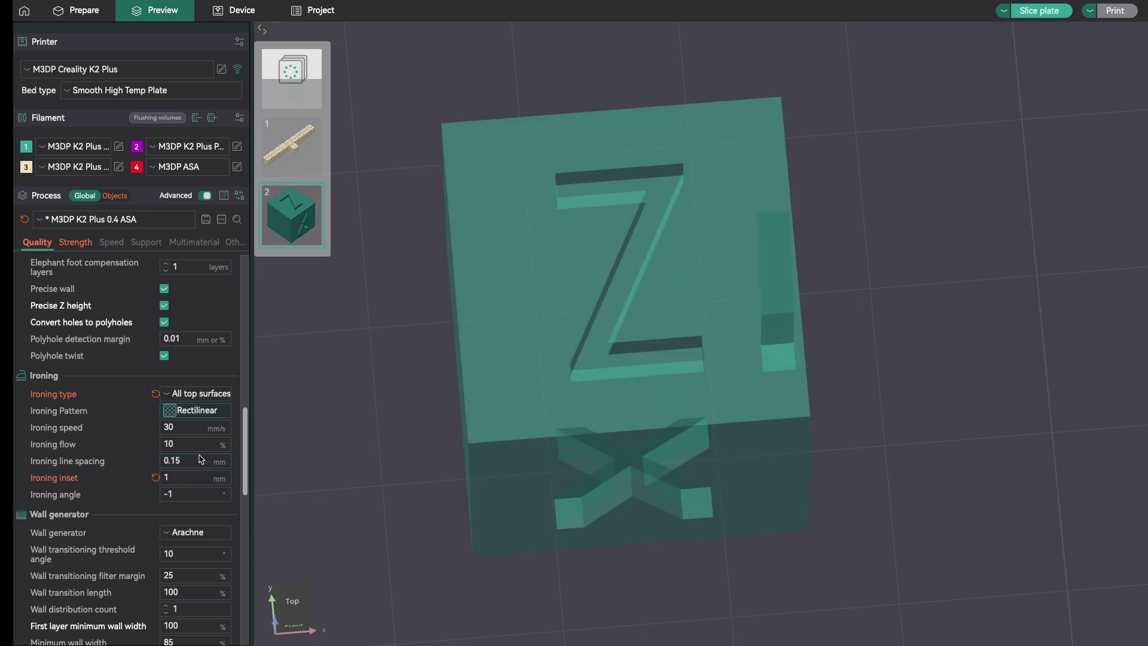
click(1043, 10)
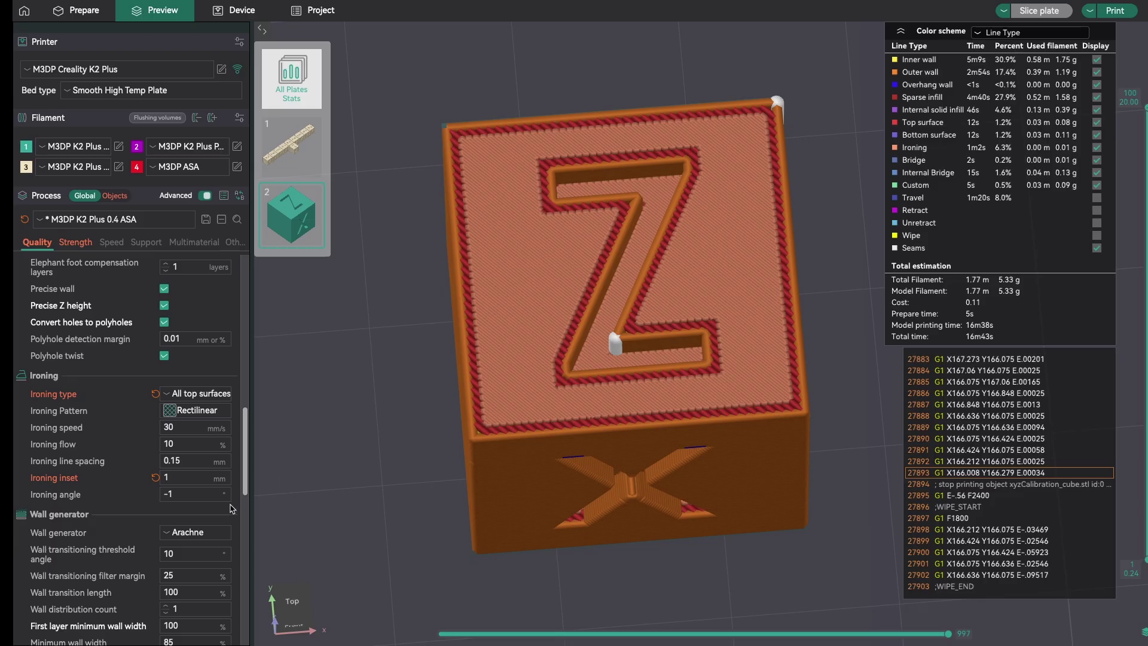
Change the Ironing inset to 0.5 mm and re-slice the plate.
drag(188, 485, 124, 475)
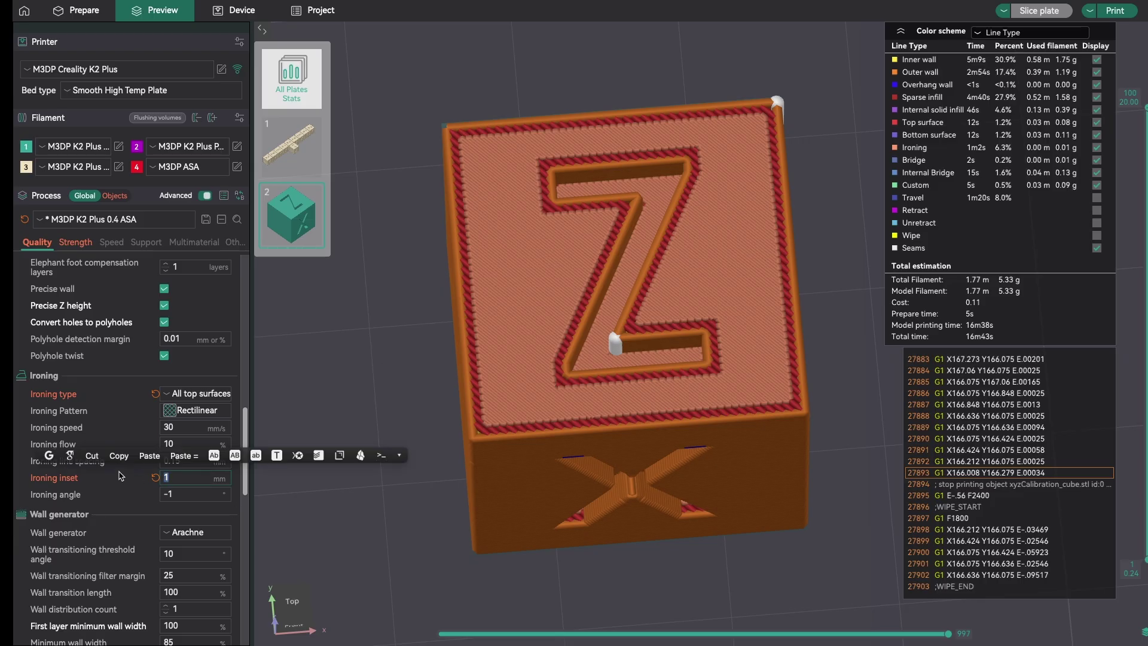
key(BackSpace)
text(.)
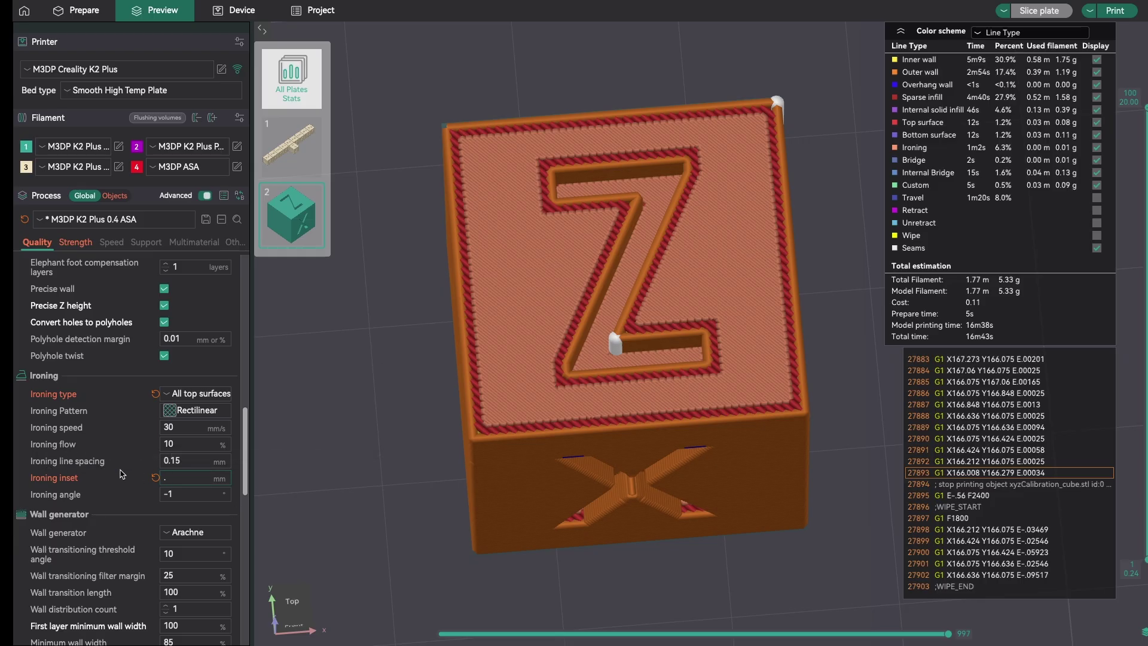
text(5)
click(1030, 14)
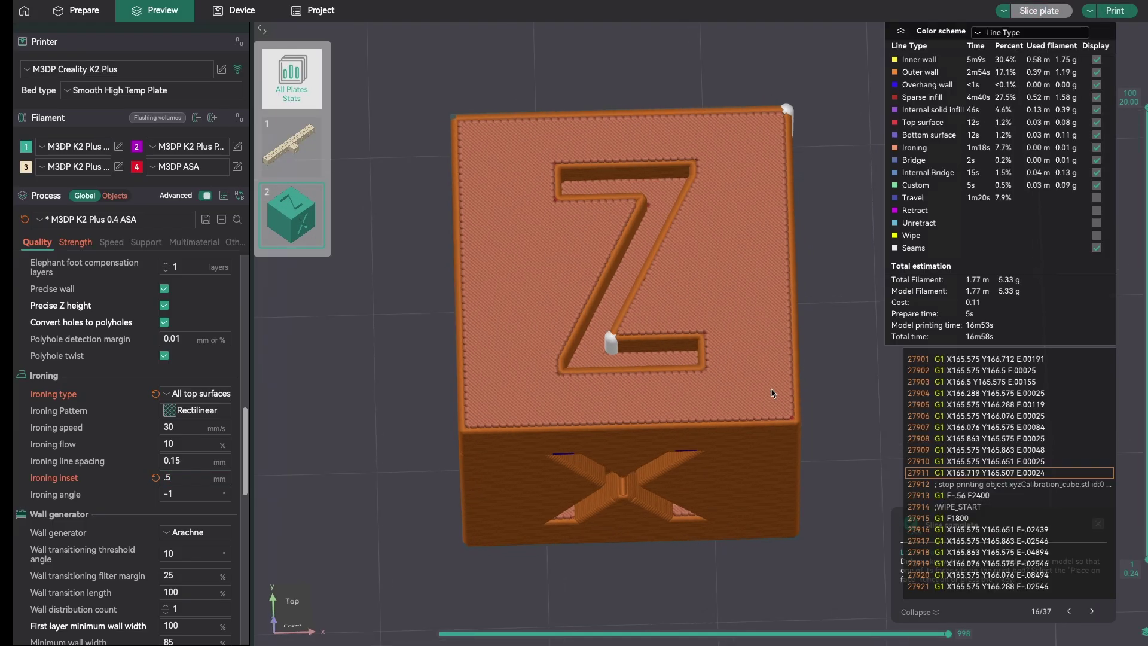
scroll(574, 393, up, 5)
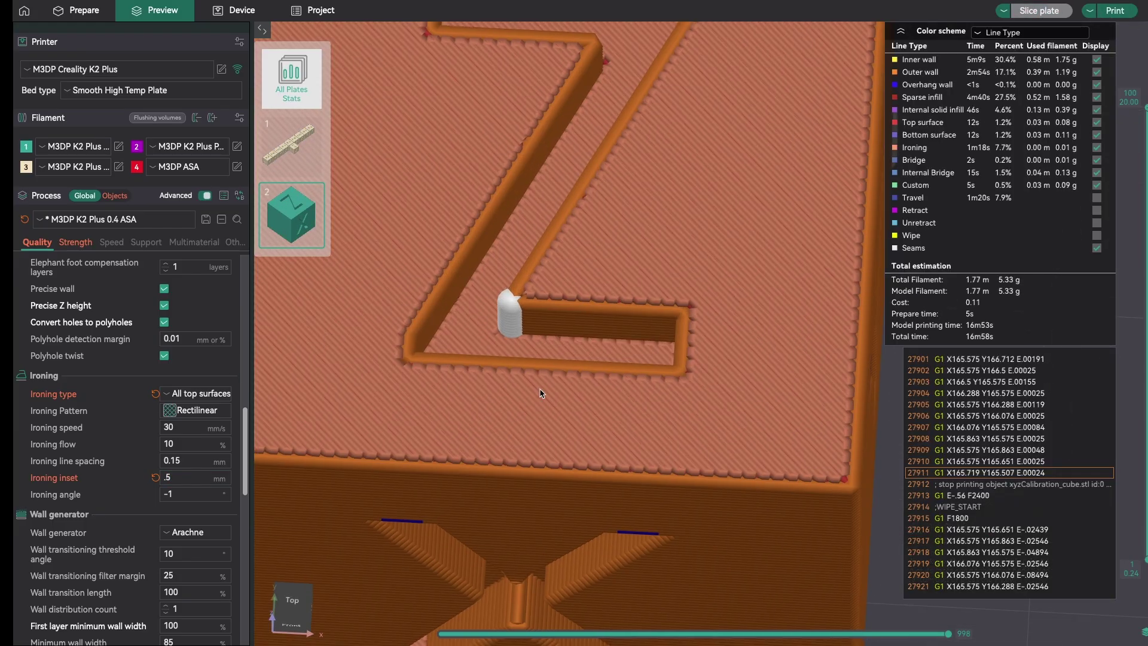
scroll(483, 386, down, 5)
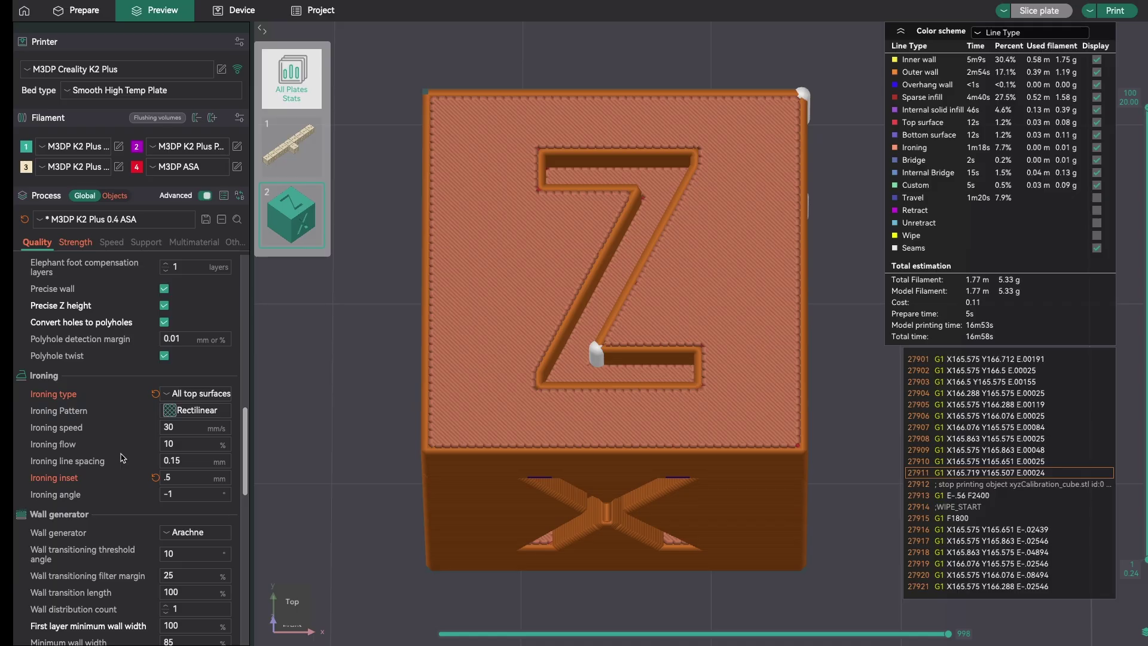
Zoom and pan the preview to centre plate 1's row of calibration cubes.
scroll(562, 419, down, 10)
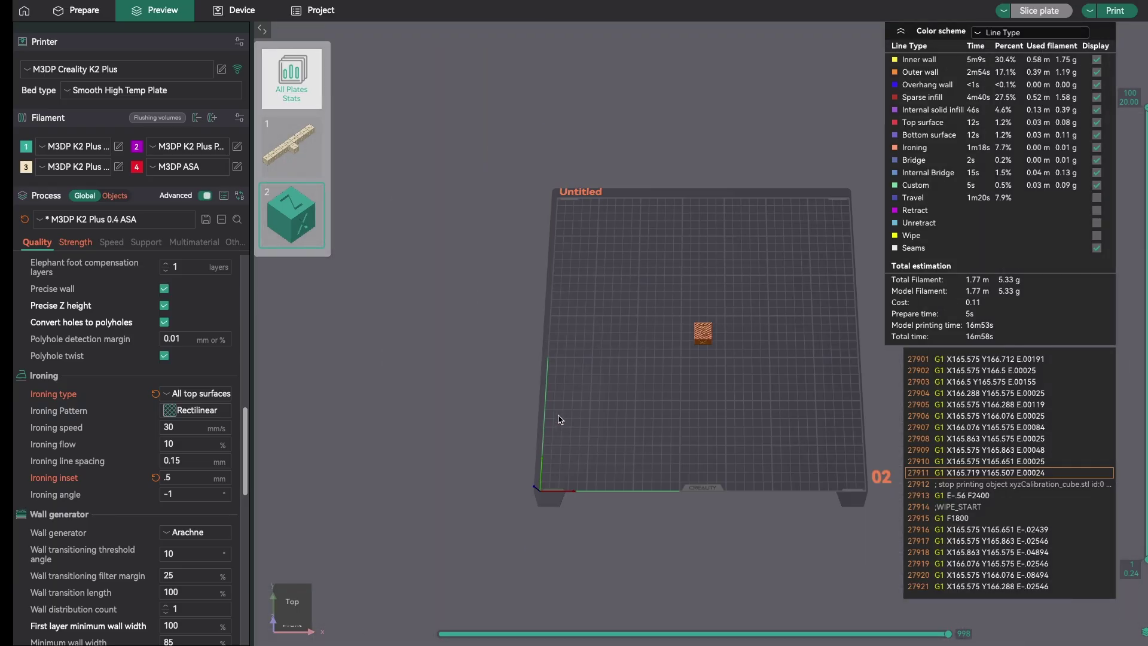
scroll(556, 419, up, 5)
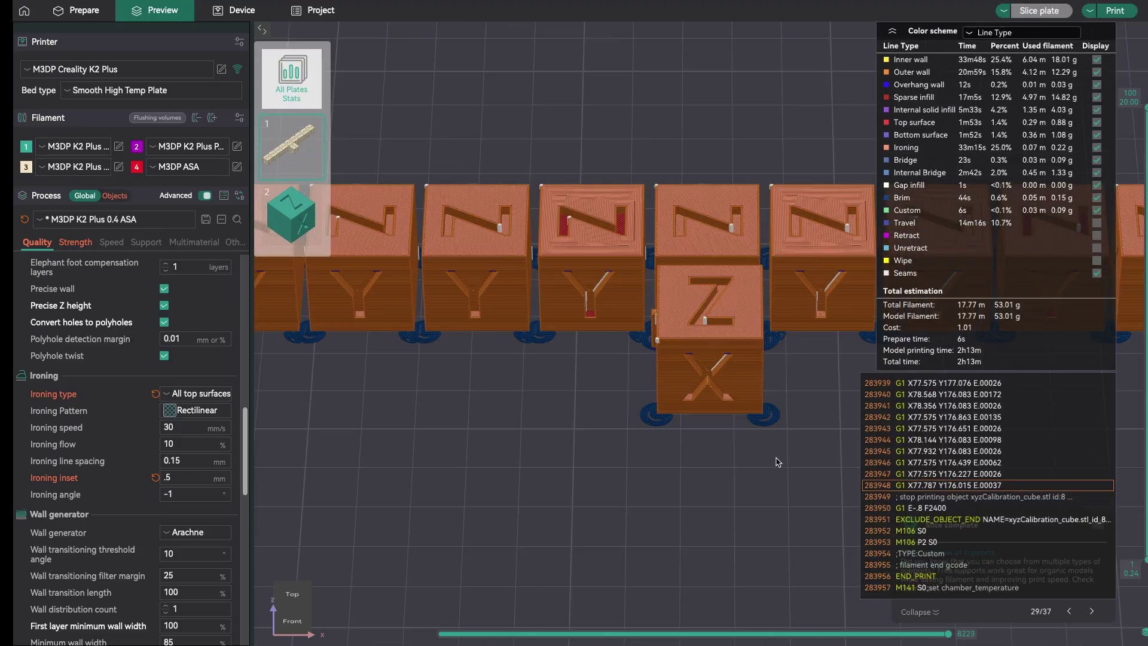
scroll(779, 462, down, 5)
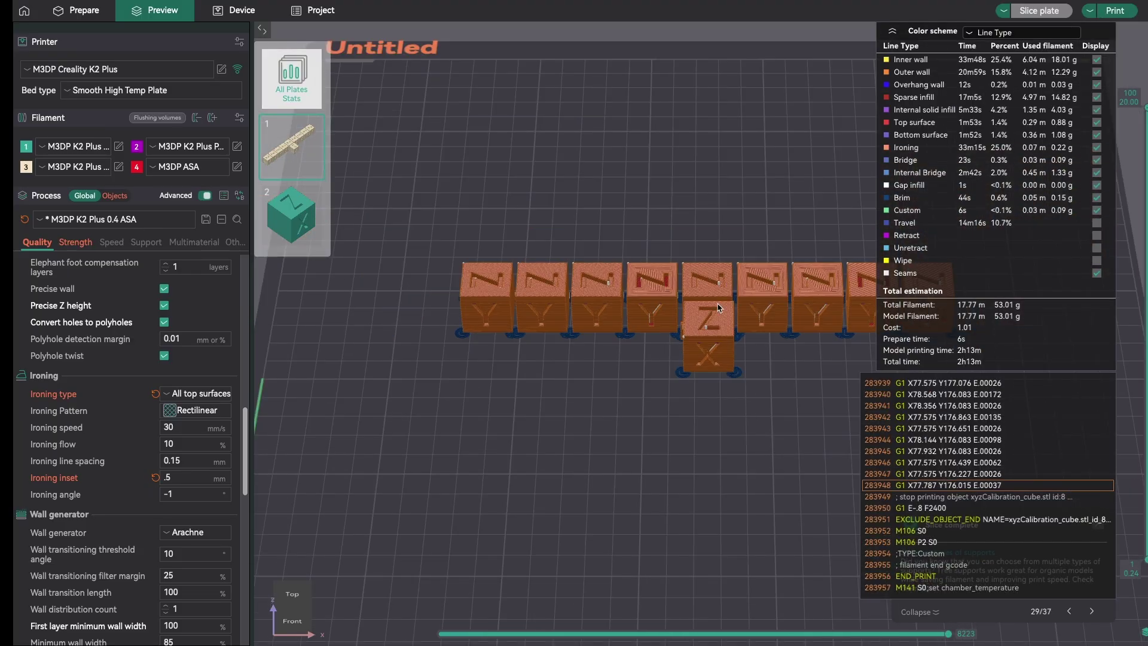
middle_drag(784, 377, 646, 374)
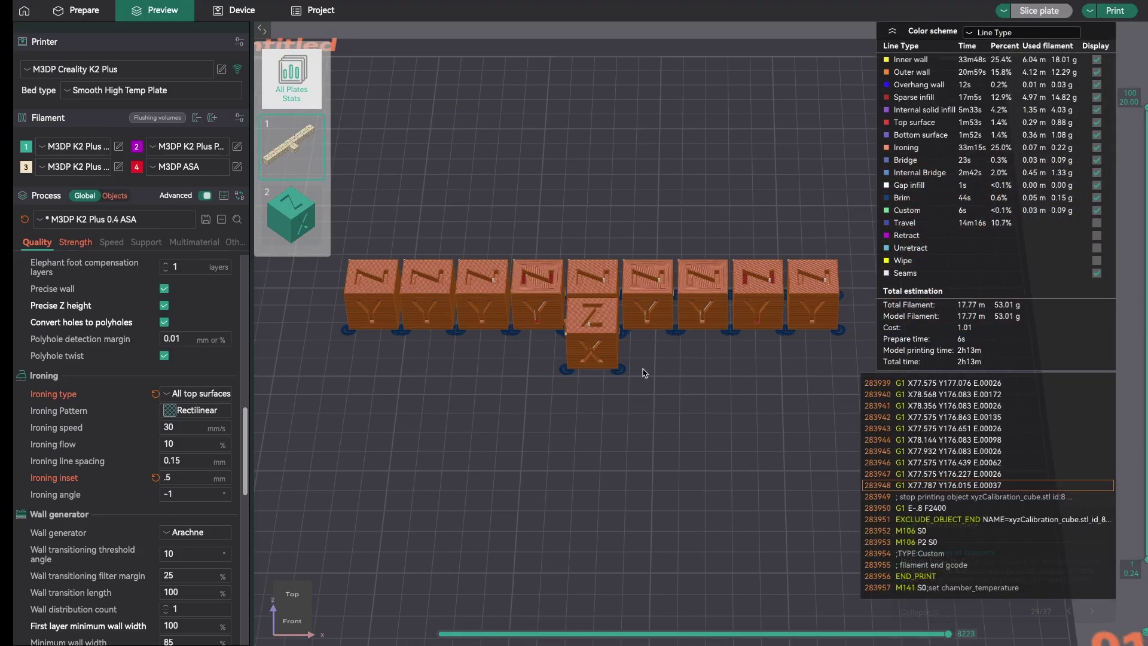
Switch the preview to a top-down view and zoom in on the cubes.
key(1)
scroll(558, 482, up, 5)
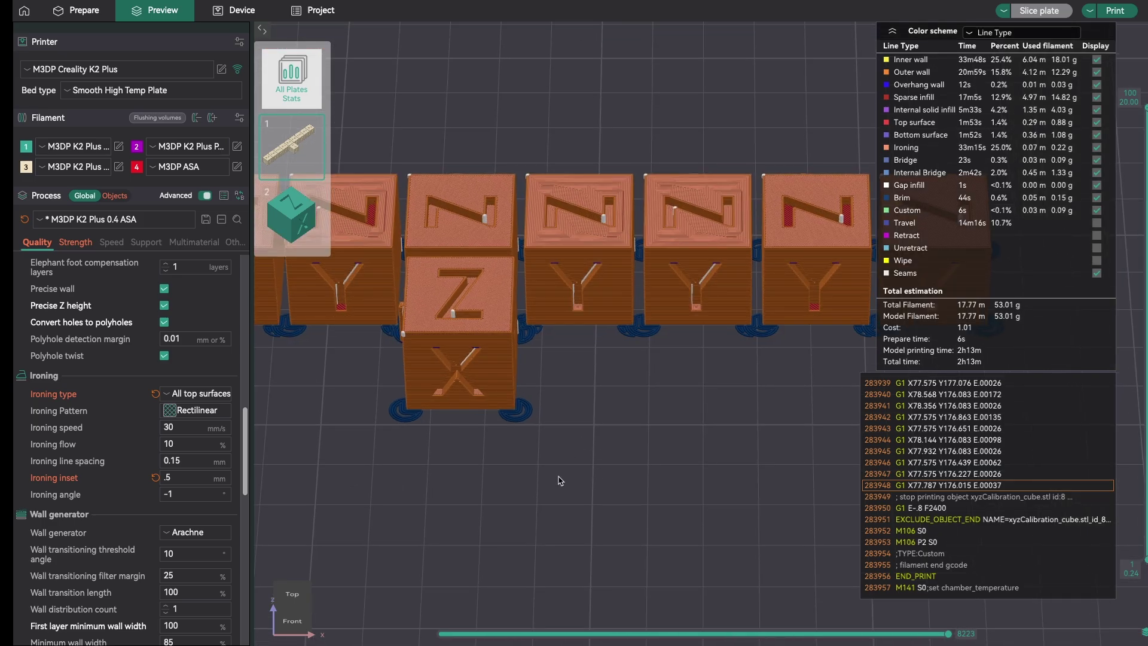
scroll(485, 392, up, 5)
scroll(475, 397, down, 8)
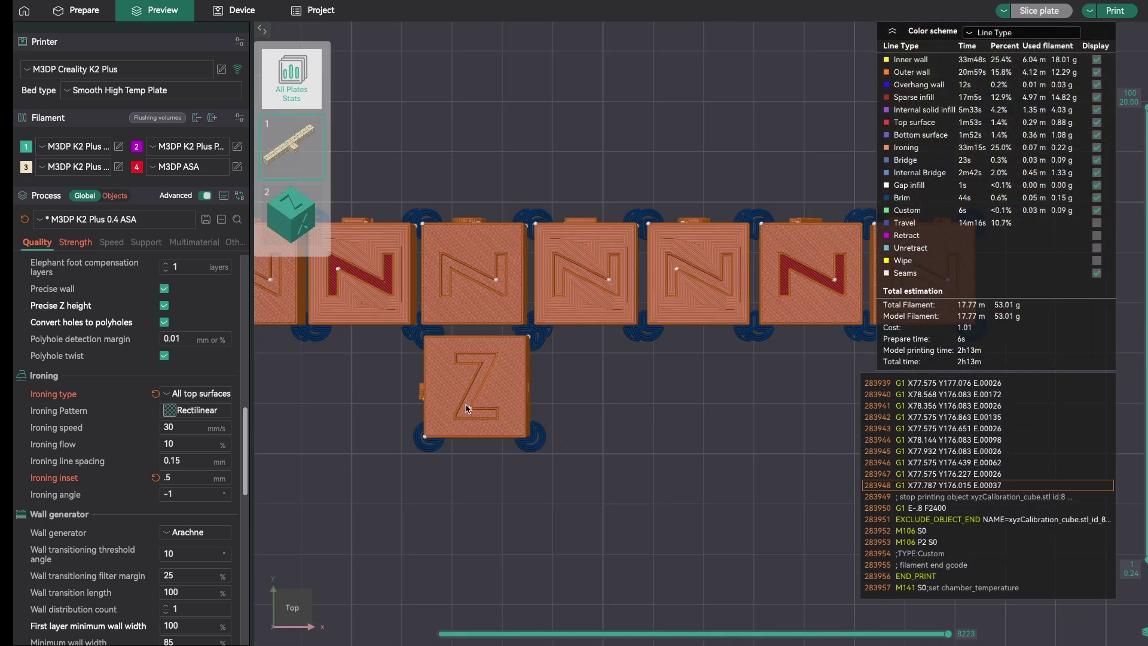
scroll(548, 299, up, 2)
scroll(530, 359, down, 2)
scroll(530, 366, up, 7)
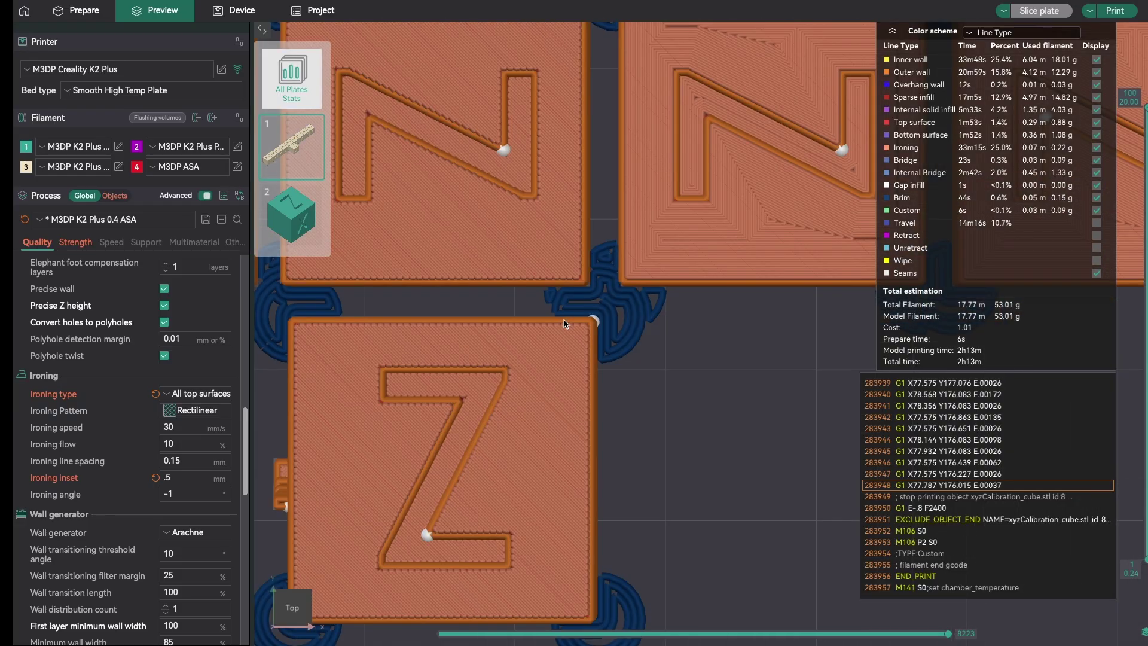
scroll(529, 366, down, 6)
scroll(471, 282, up, 1)
scroll(458, 295, down, 2)
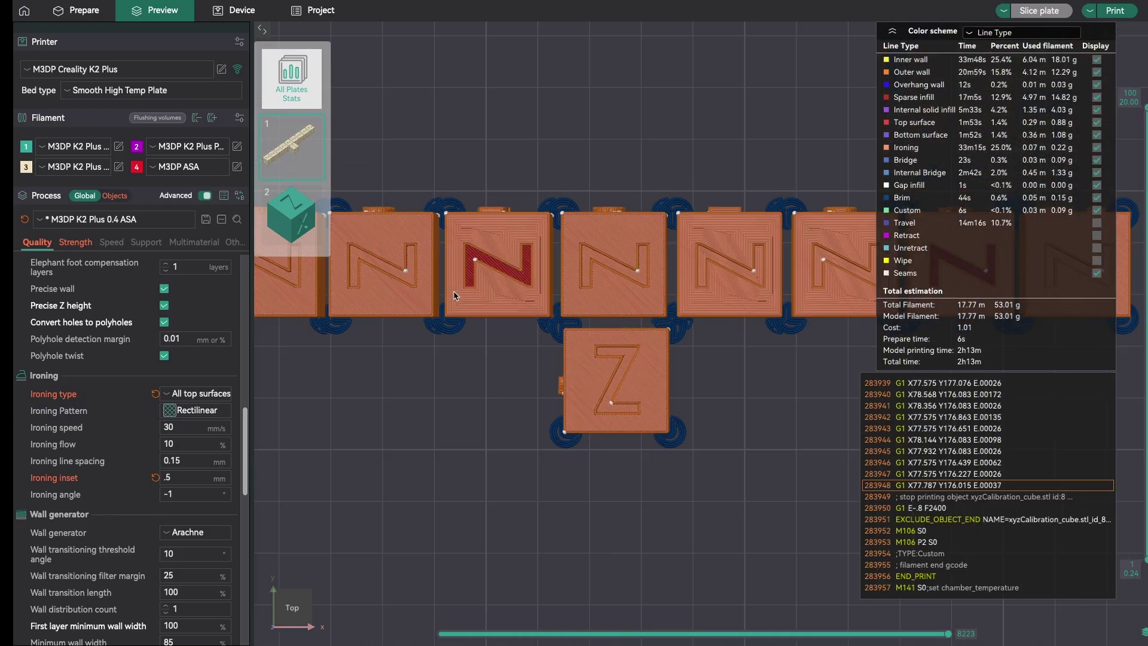
Slide the view toward the cubes and tilt it to see their fronts.
right_drag(468, 268, 524, 270)
scroll(529, 395, up, 3)
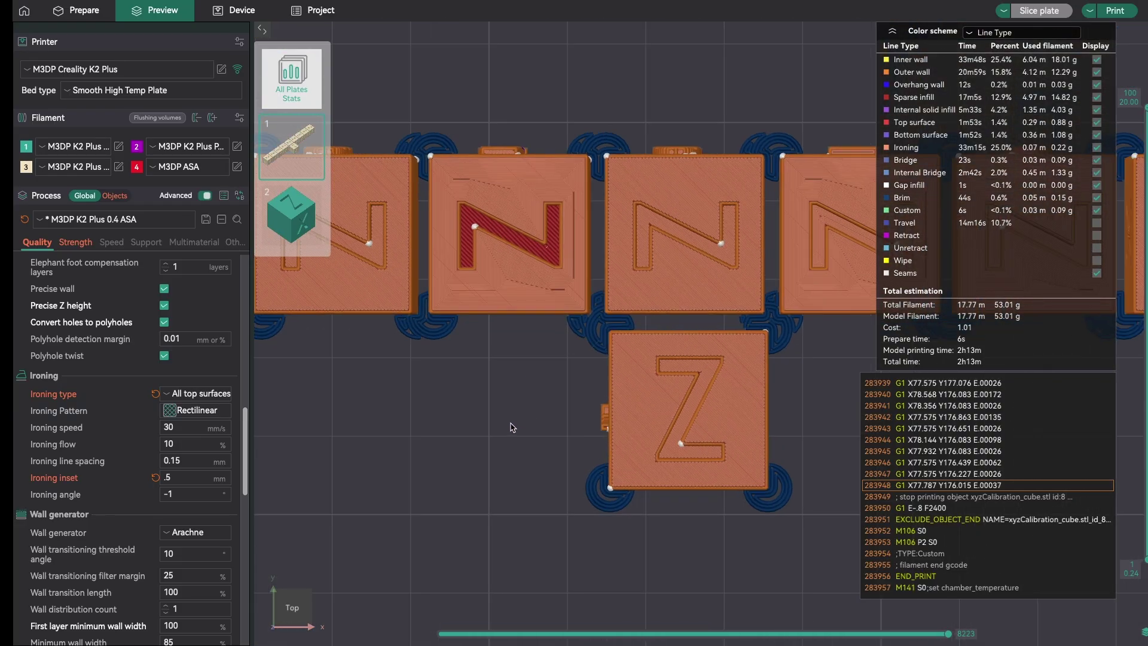
drag(513, 426, 514, 409)
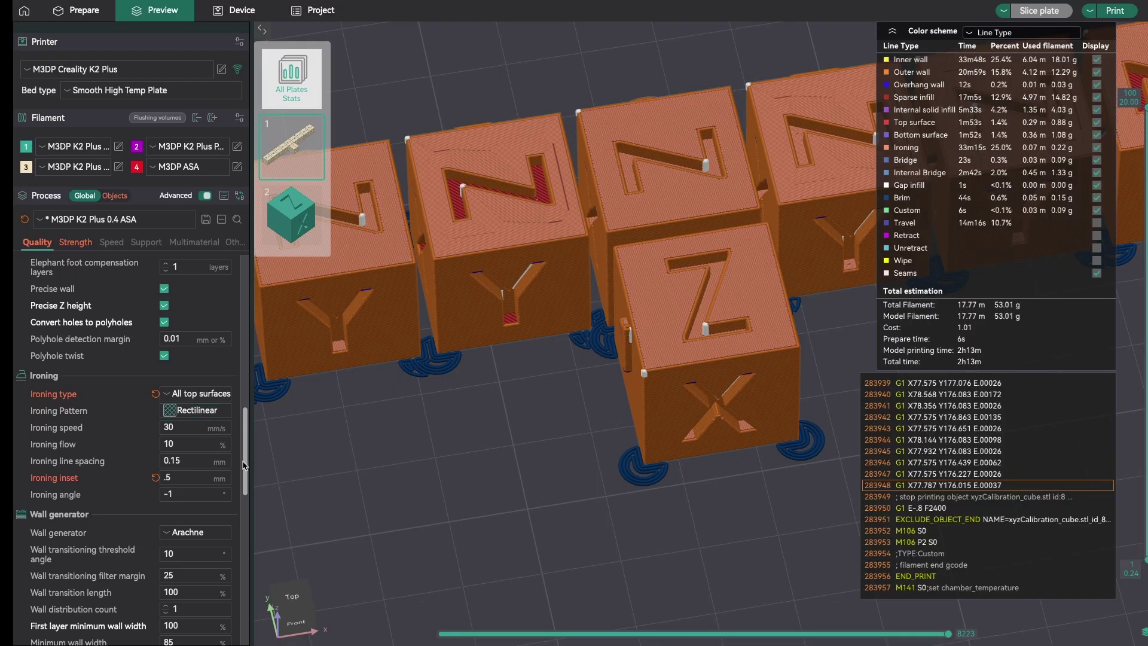
Show the Strength page's walls section and reposition the cube row in the preview.
click(76, 243)
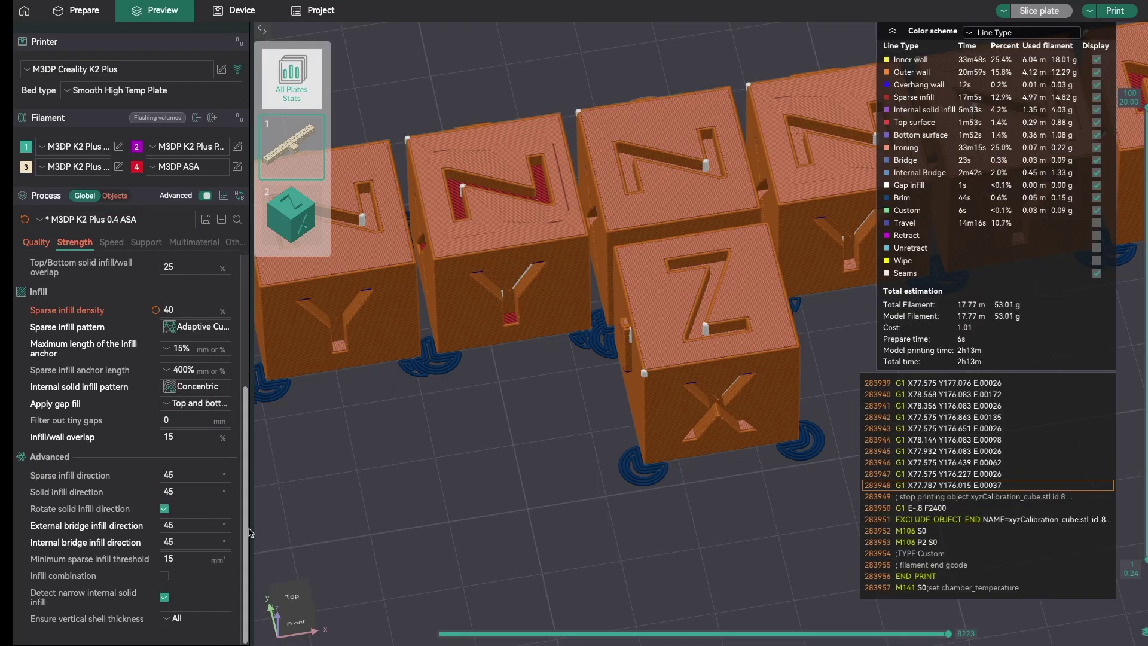
scroll(169, 404, up, 4)
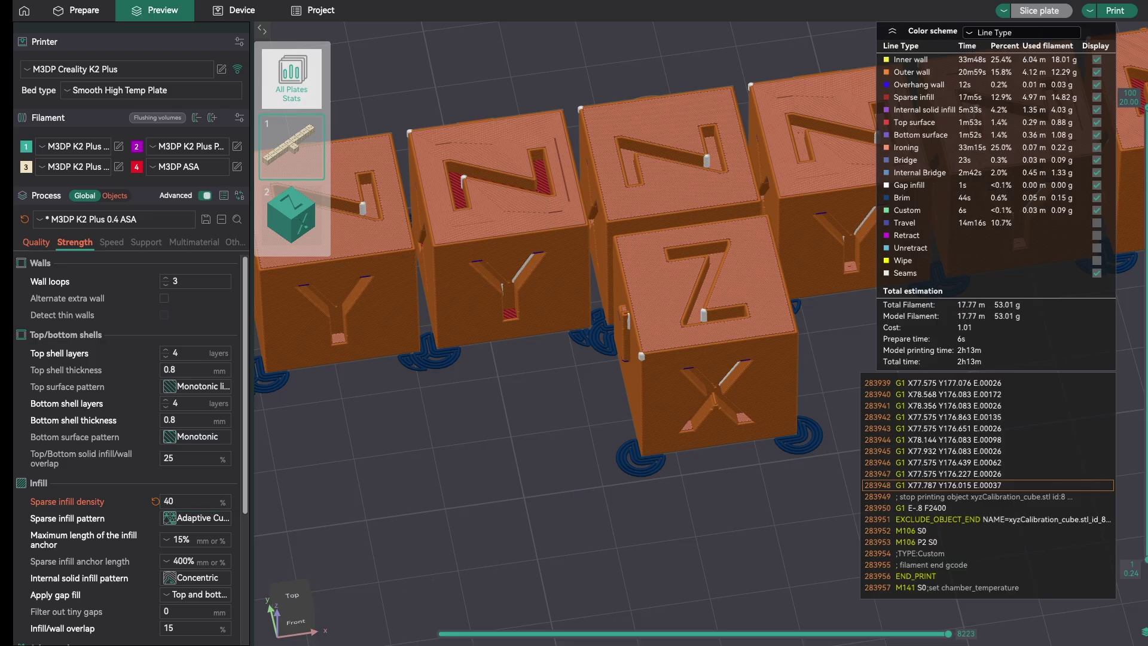
middle_drag(789, 568, 761, 573)
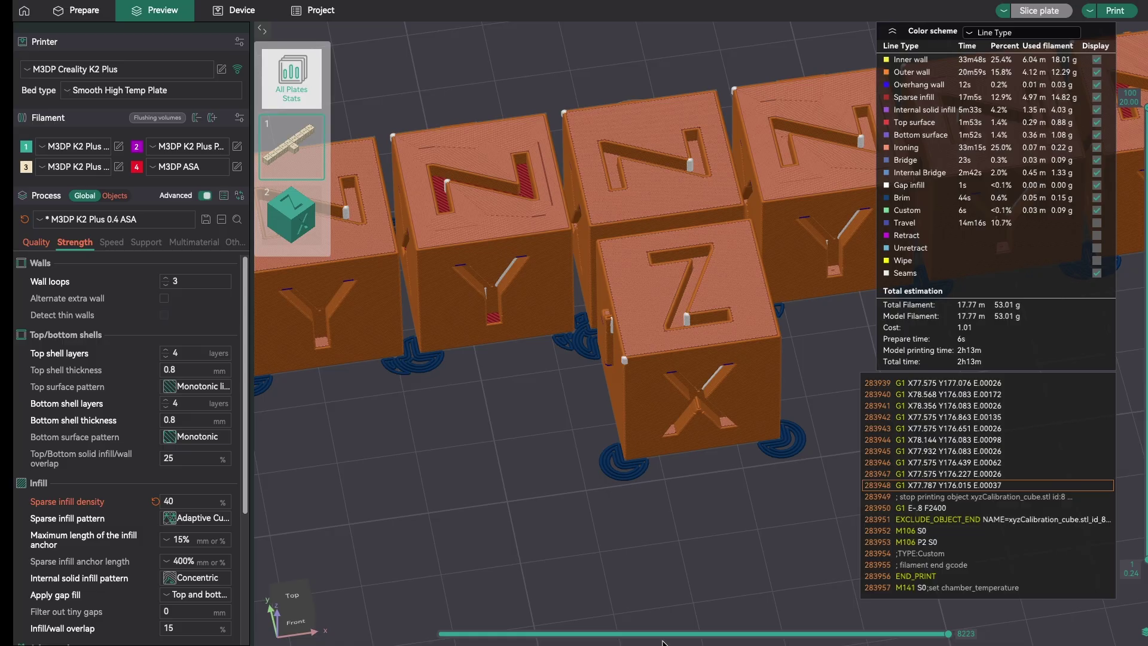
scroll(551, 448, down, 3)
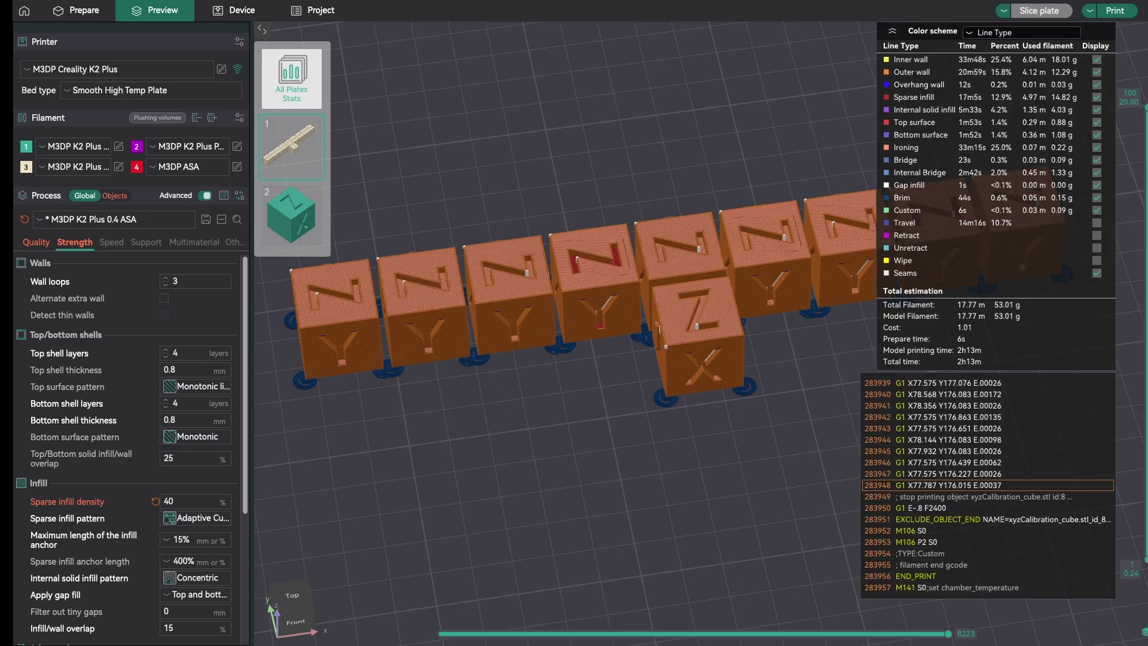
Switch to the browser showing the PCBWay home page full-screen.
key(super+Tab)
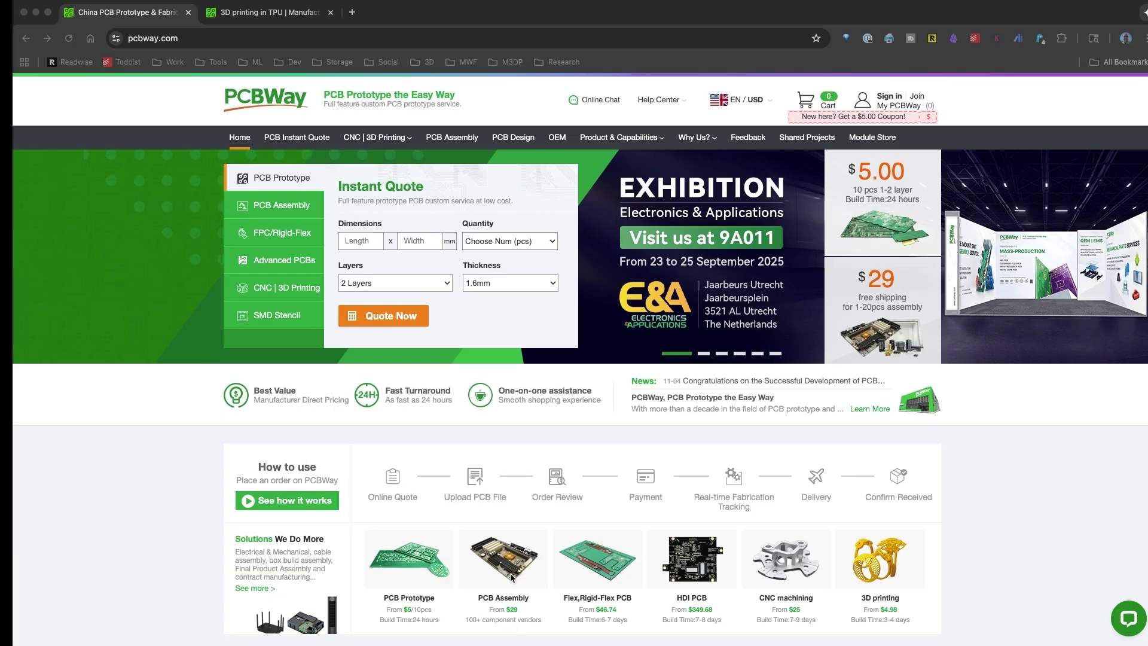
Open the '3D printing in TPU' browser tab listing TPU (FDM) and TPU (SLS).
click(269, 18)
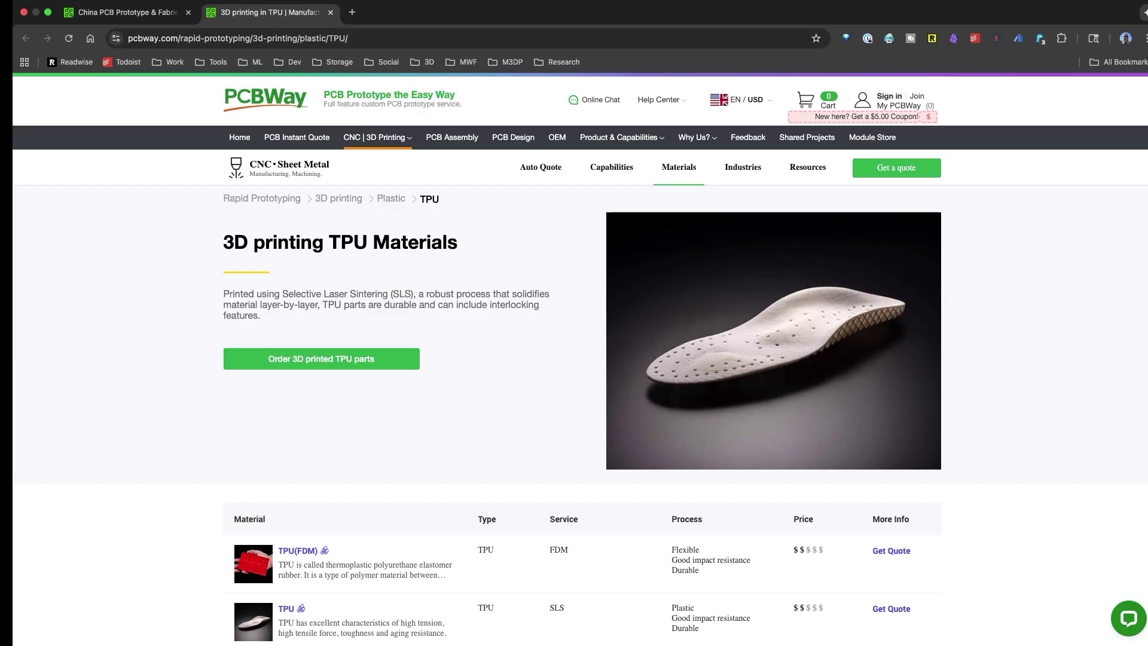